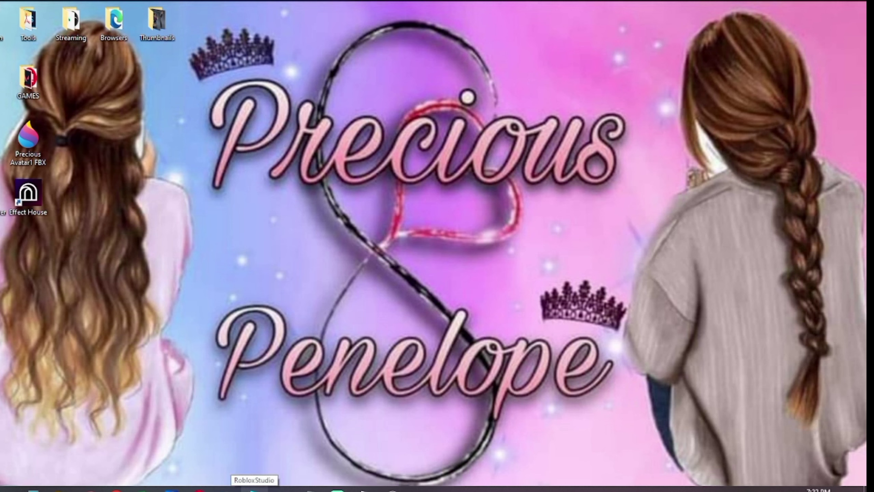
Launch Roblox Studio, ignore the auto-recovered file, and create a new place from the Baseplate template
click(253, 490)
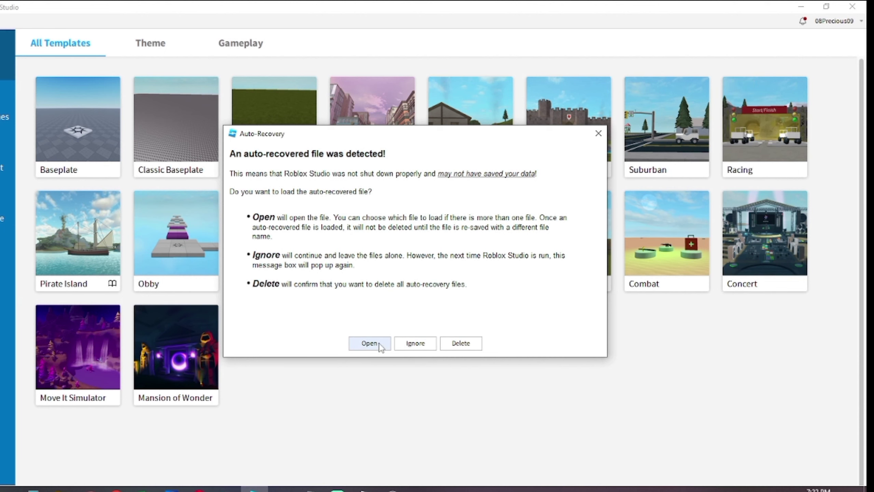
click(417, 343)
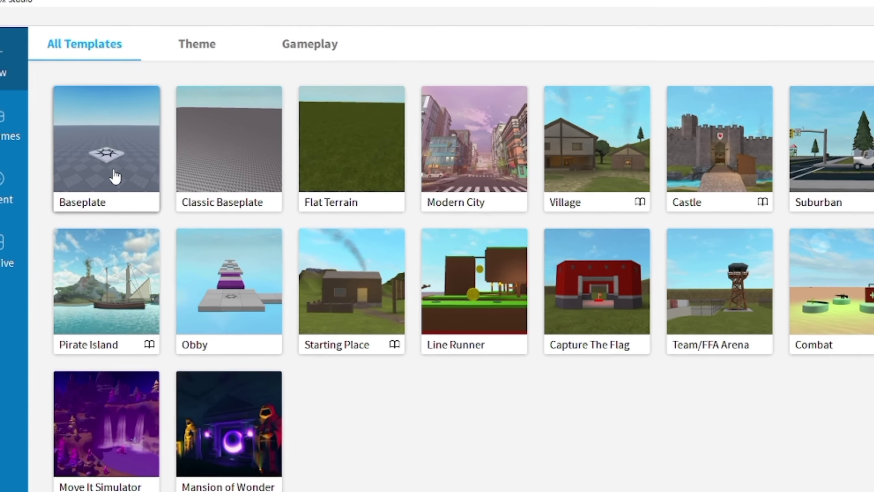
click(78, 154)
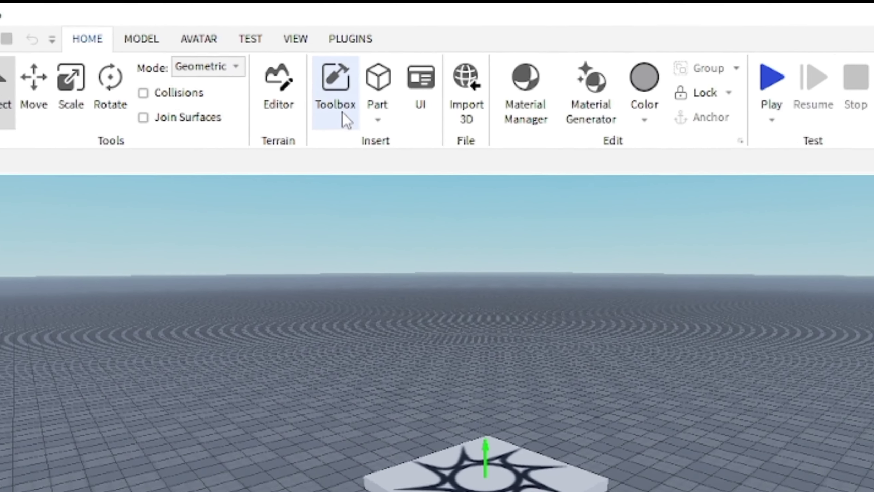
Search the Toolbox's Plugins category for "load character"
click(343, 112)
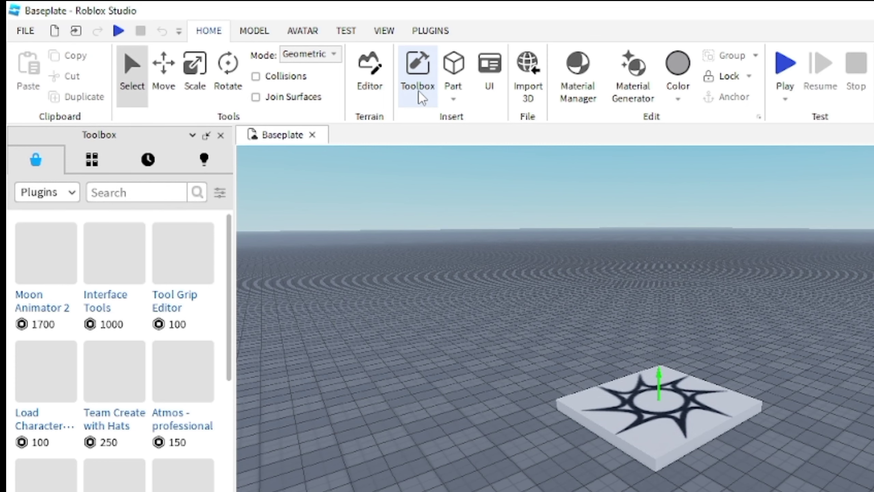
click(69, 196)
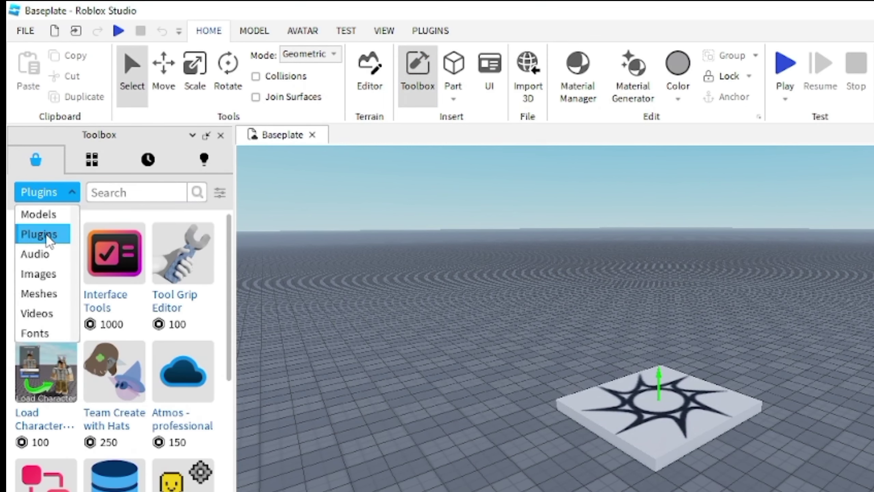
click(49, 235)
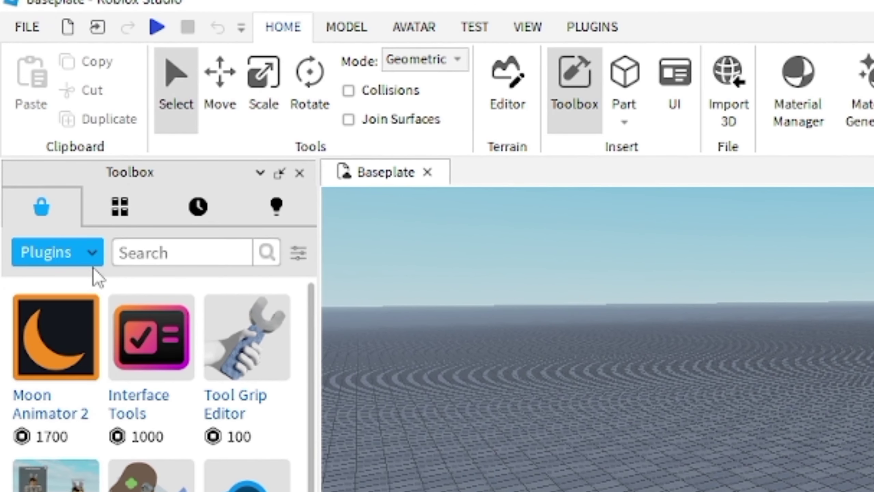
click(168, 253)
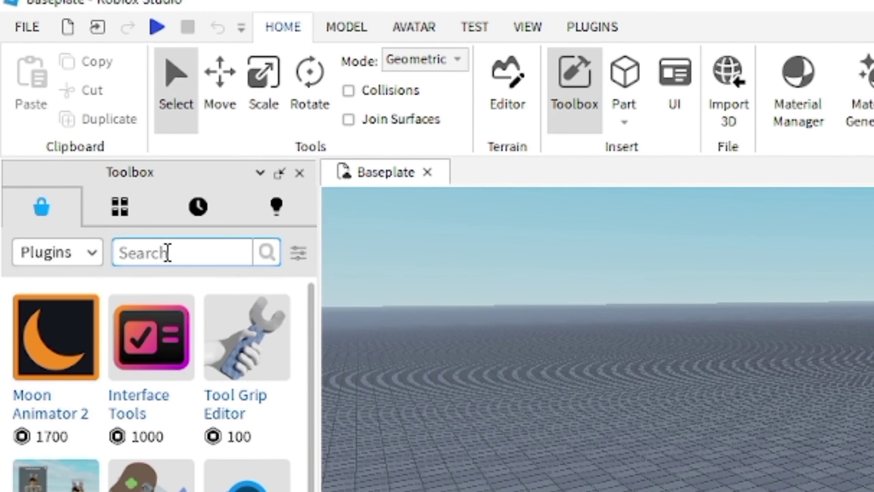
text(l)
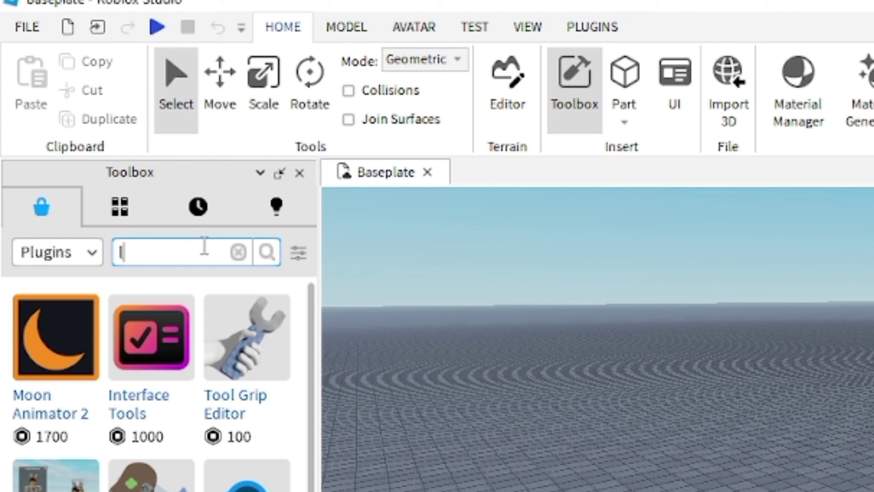
text(oad character)
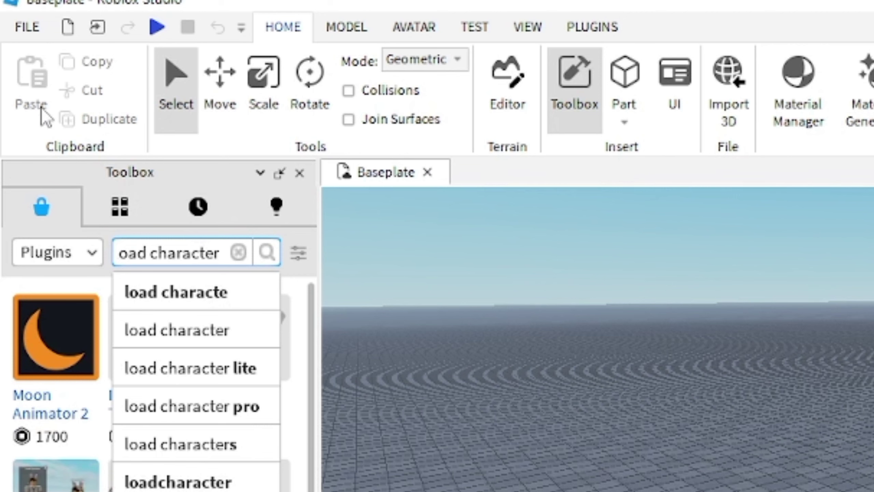
key(Return)
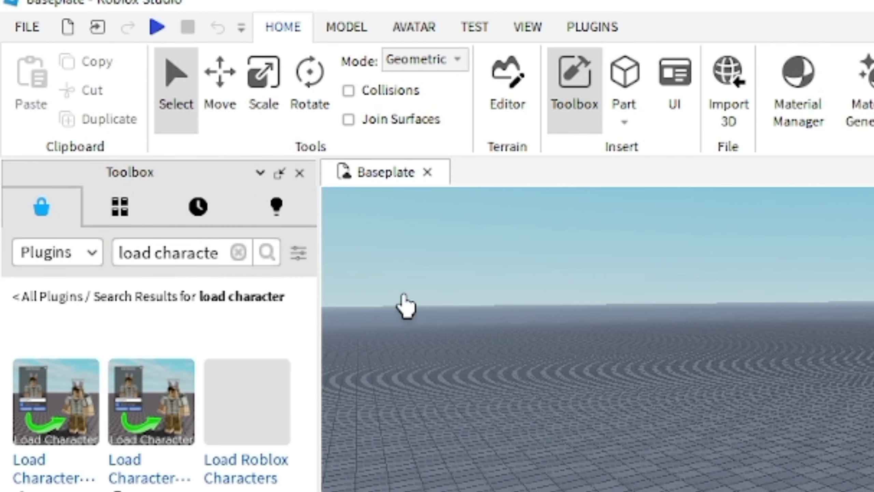
Check the details of the Load Character Lite plugin by AlreadyPro and close them
mouse_move(168, 378)
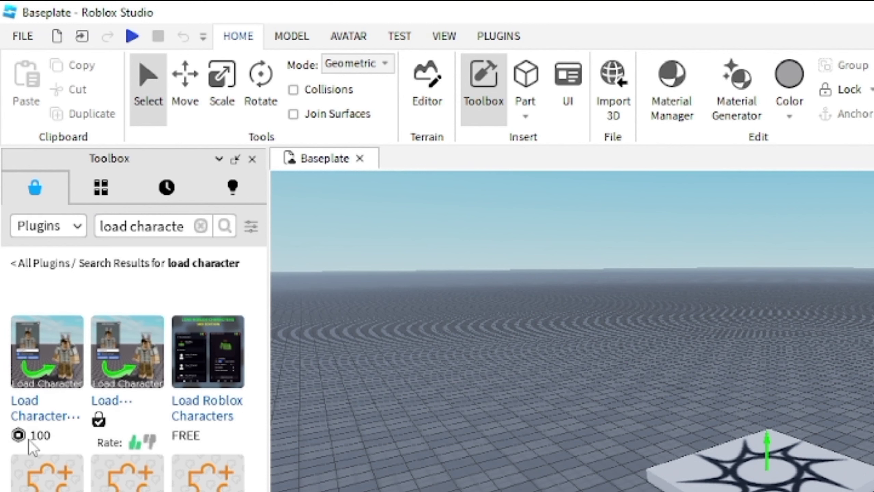
mouse_move(34, 438)
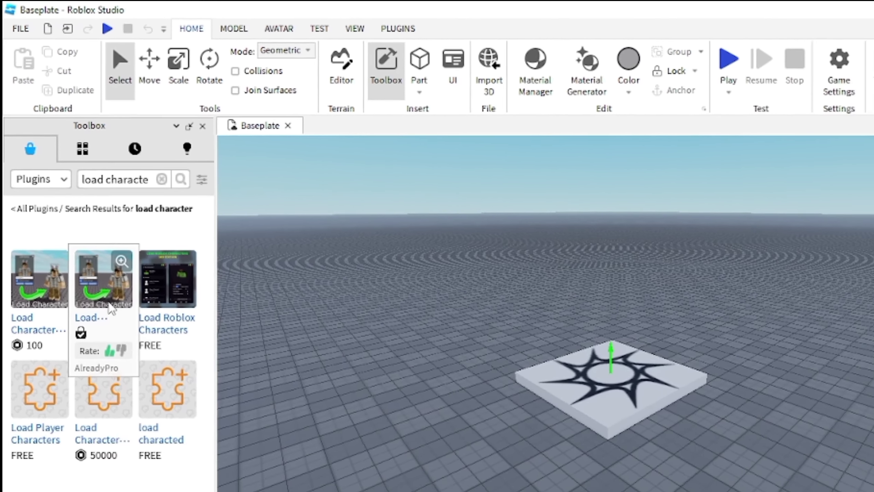
click(111, 309)
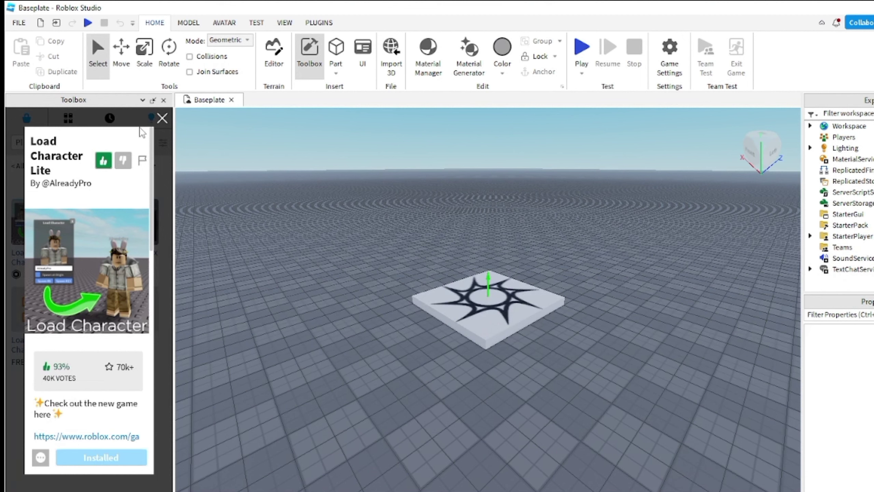
click(164, 120)
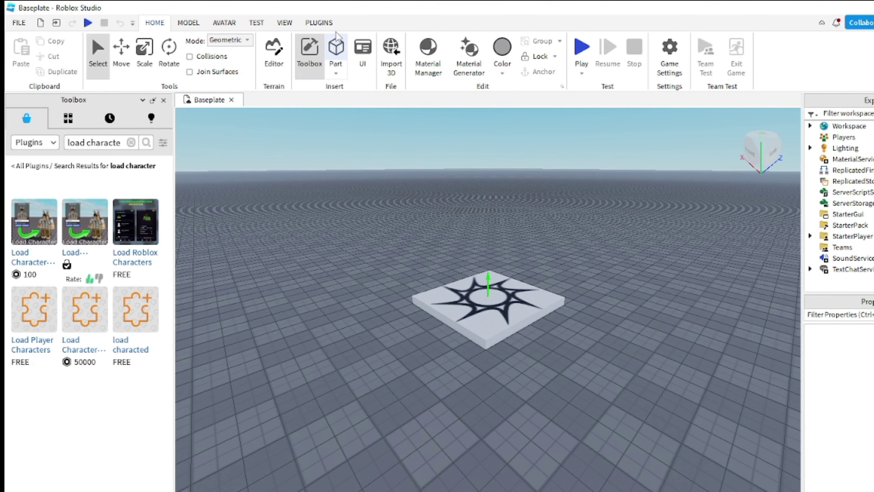
Close the Toolbox and launch the installed Load Character plugin
click(318, 23)
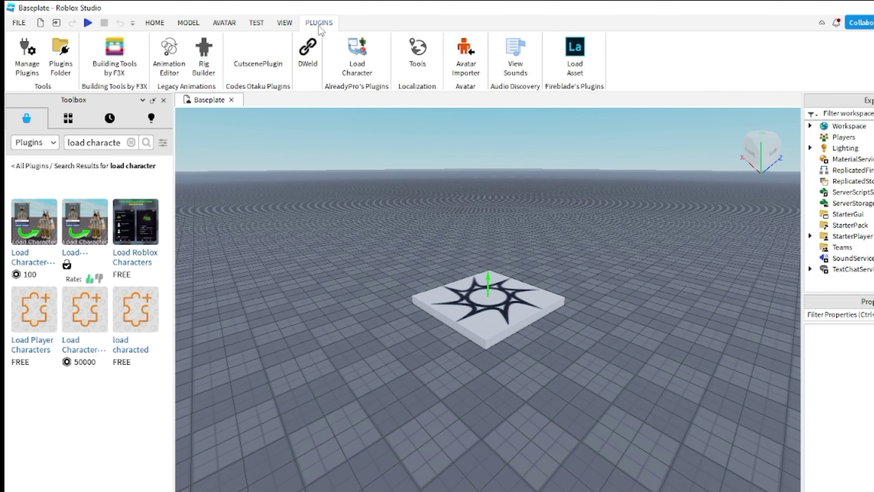
click(164, 103)
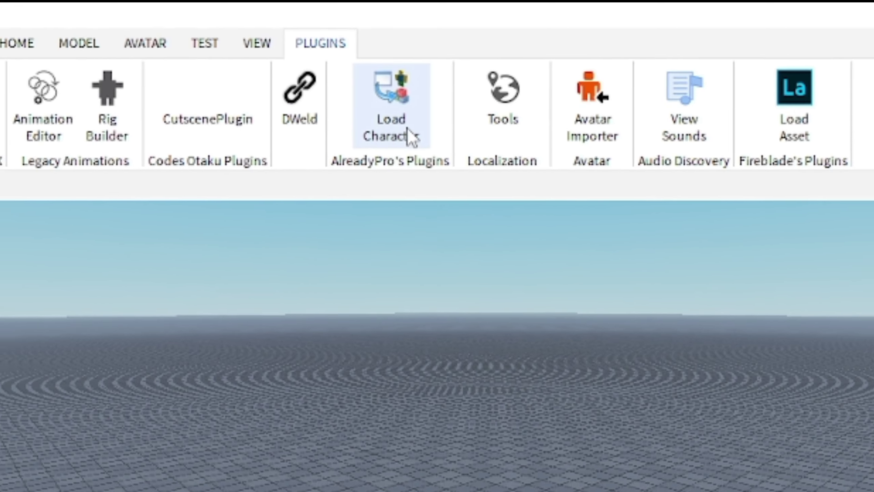
click(411, 143)
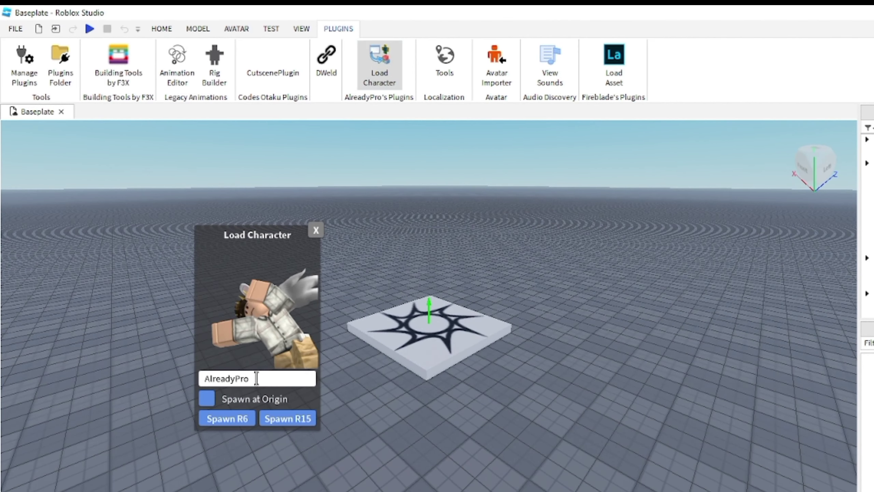
Load the avatar of DkTV21, spawn it as an R15 character, and close the Load Character window
drag(256, 378, 164, 366)
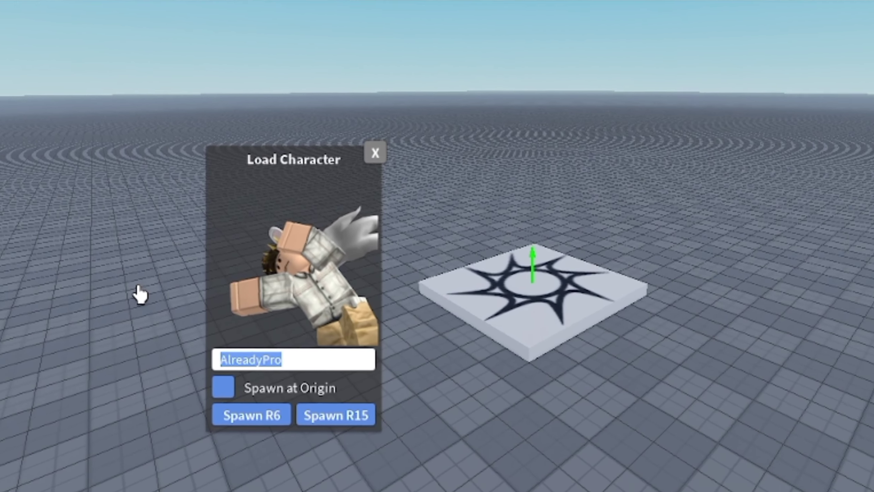
text(D)
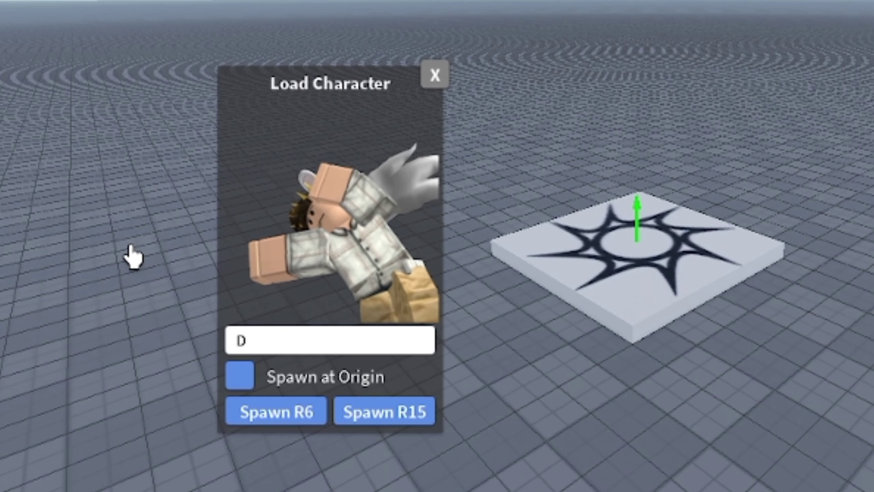
text(kTC)
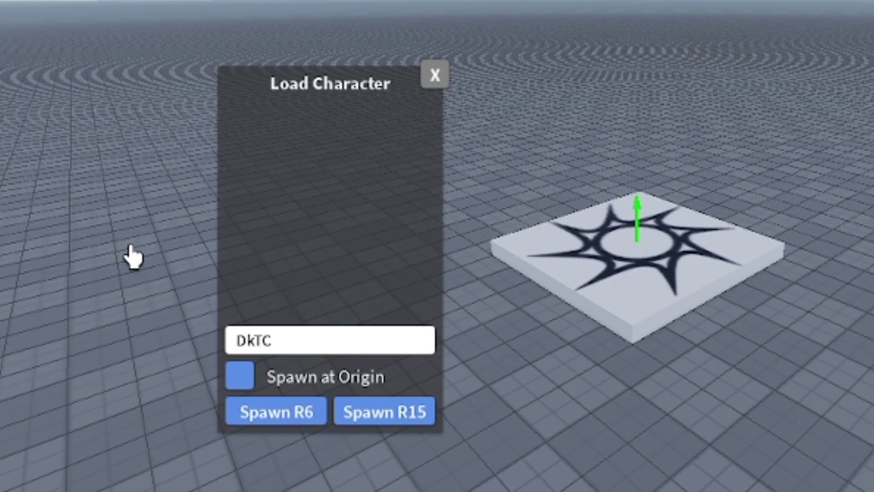
key(BackSpace)
text(V21)
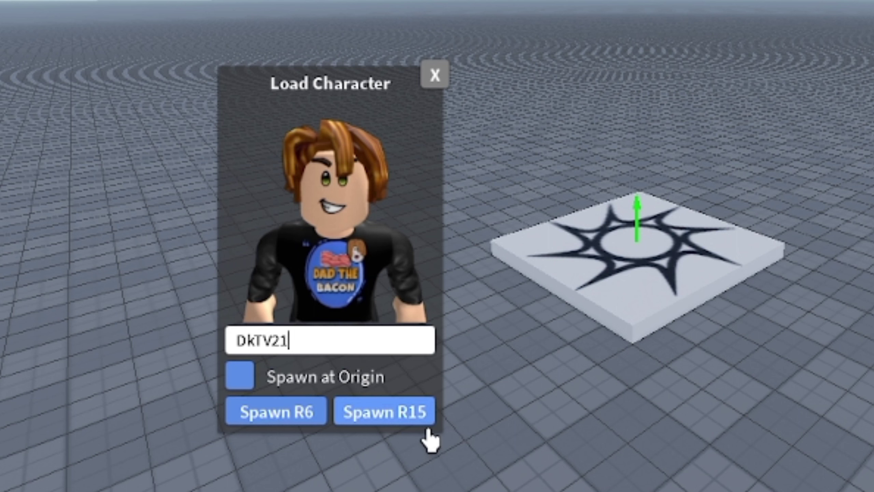
click(288, 418)
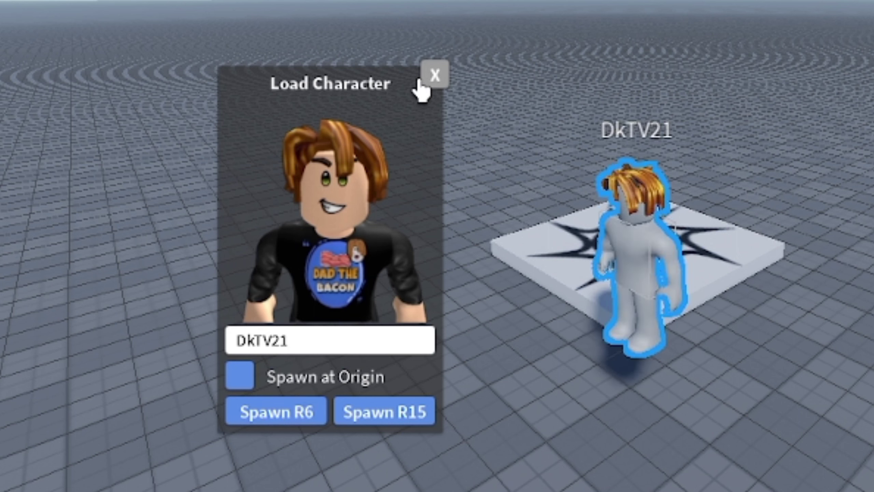
click(434, 81)
Export the DkTV21 model to the Desktop as an OBJ file named "Dad the Bacon"
right_drag(416, 250, 769, 257)
key(f)
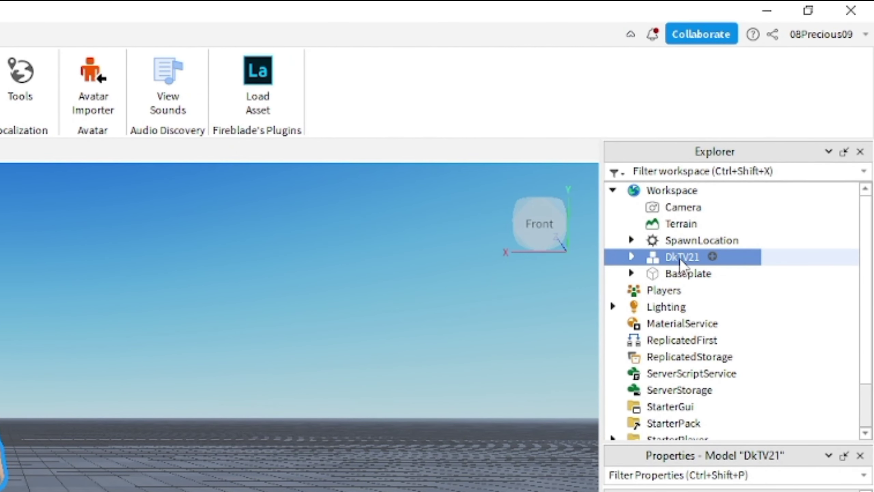
right_click(680, 264)
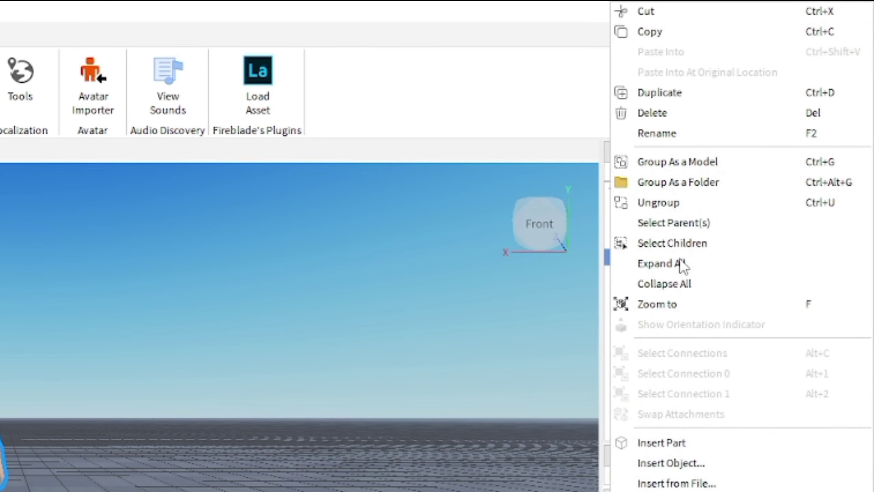
right_click(536, 297)
right_click(680, 265)
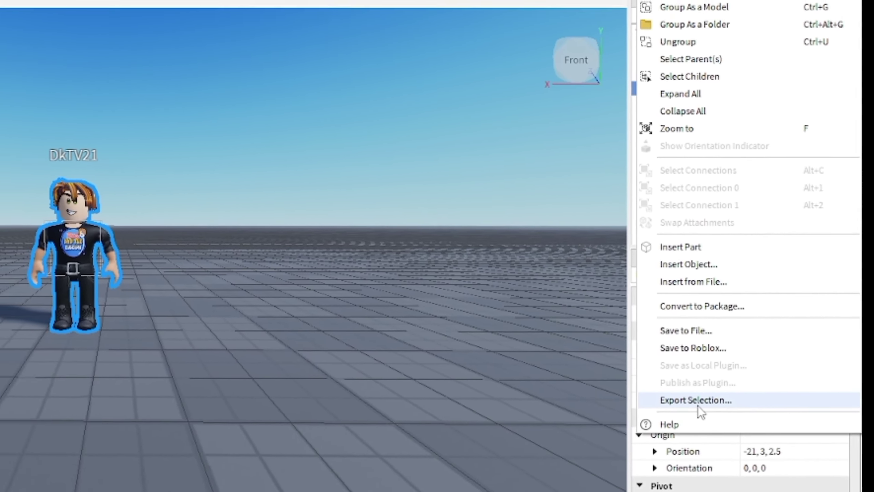
click(676, 382)
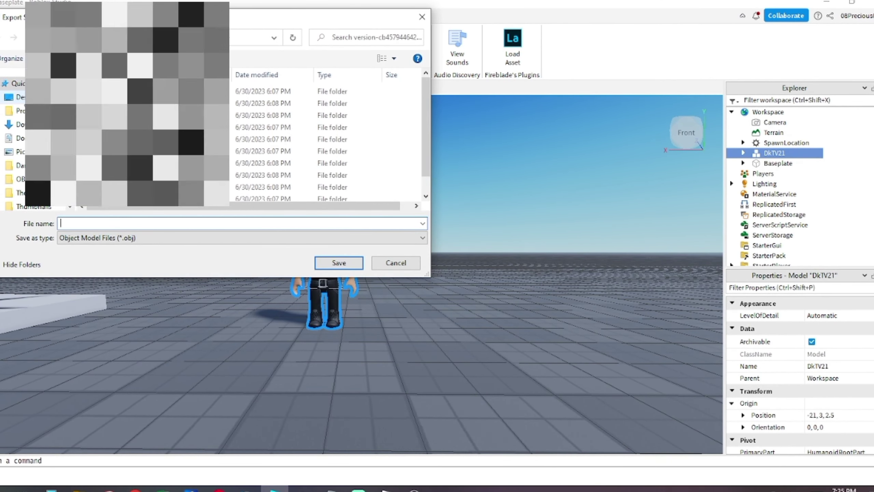
click(21, 97)
click(78, 223)
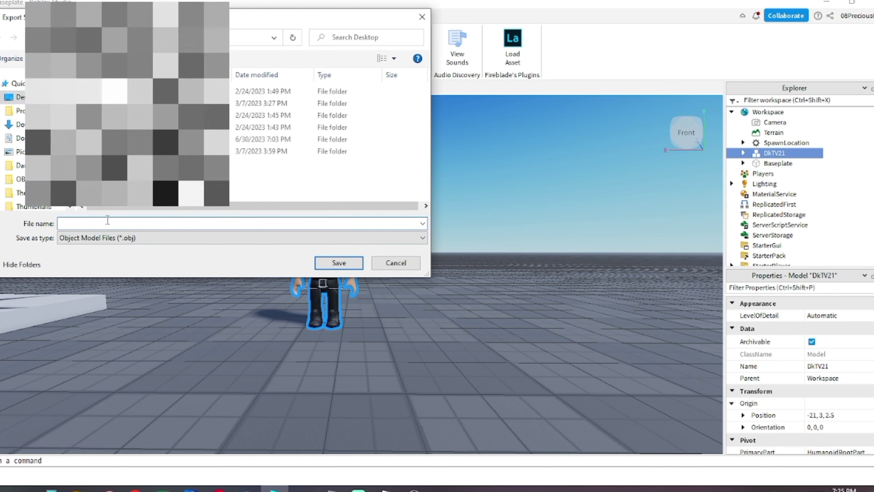
text(Dad)
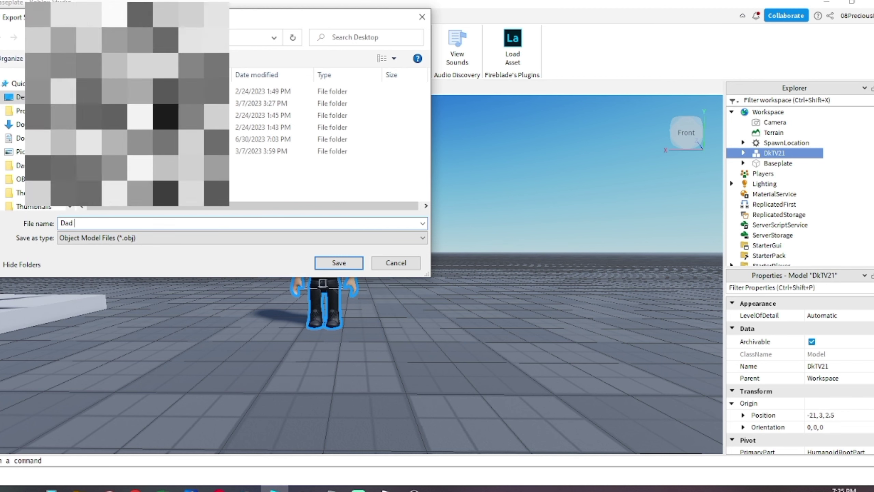
text( the )
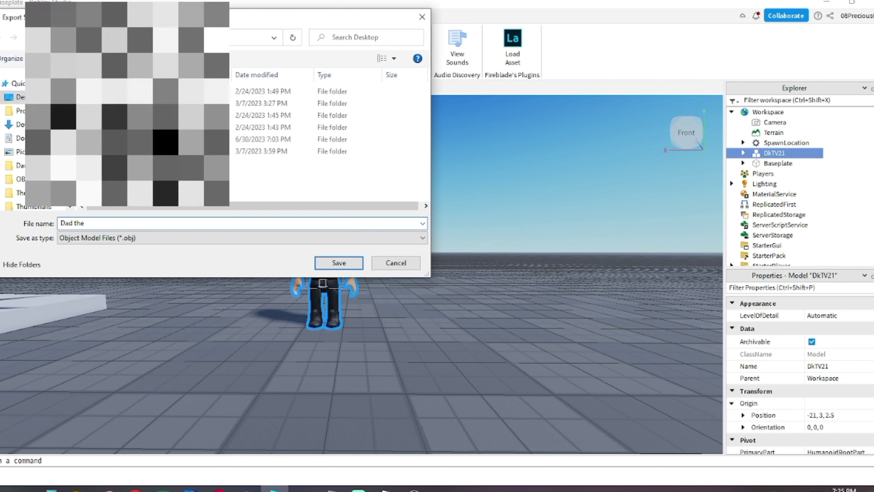
text(Bacon)
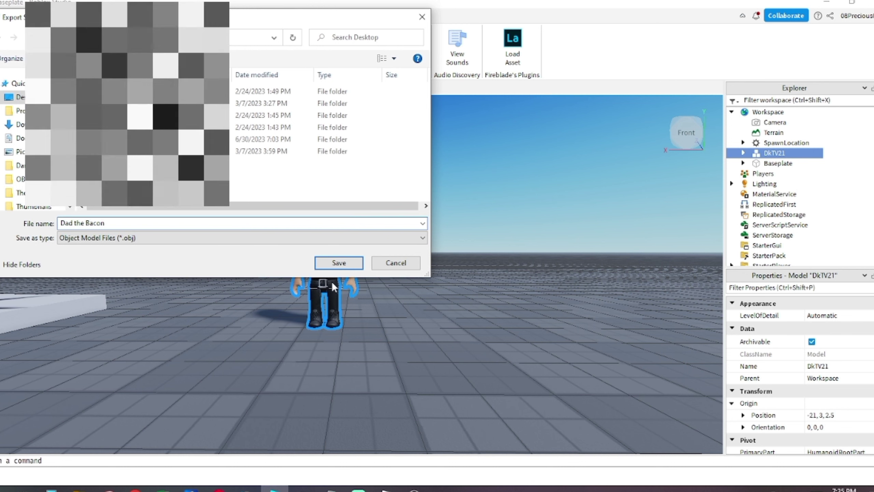
click(347, 262)
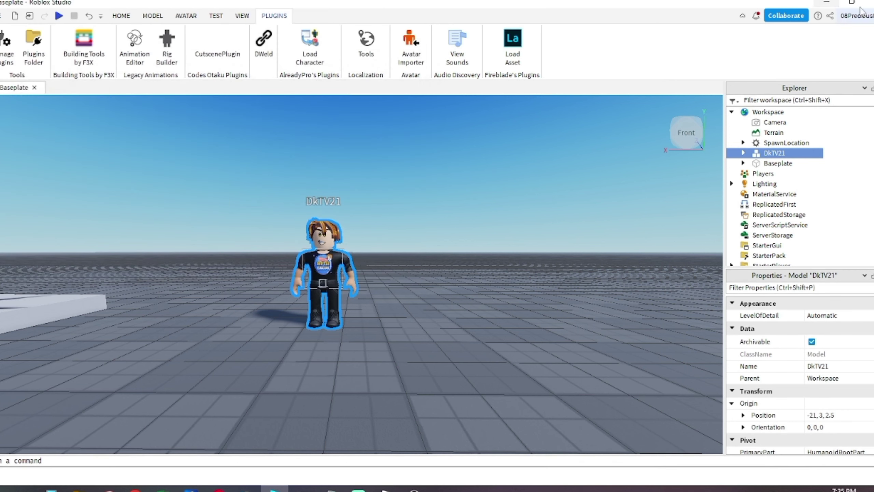
Close Roblox Studio without saving the changes to the Baseplate
click(870, 3)
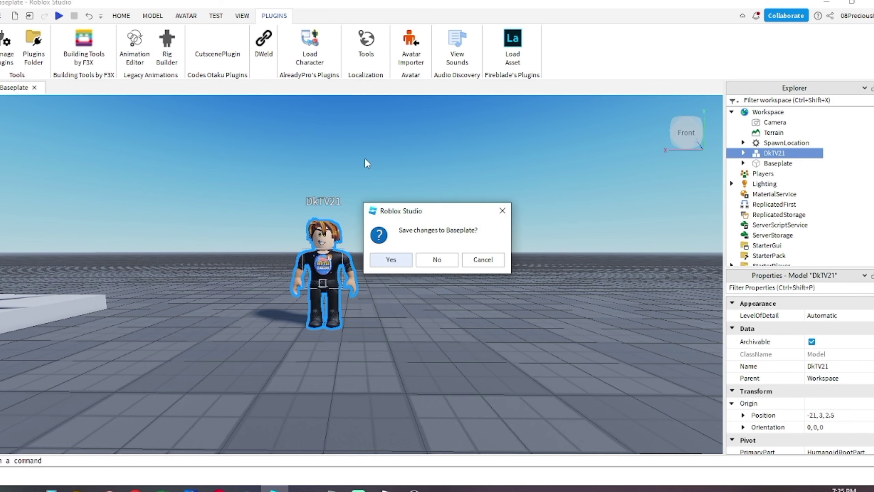
click(437, 259)
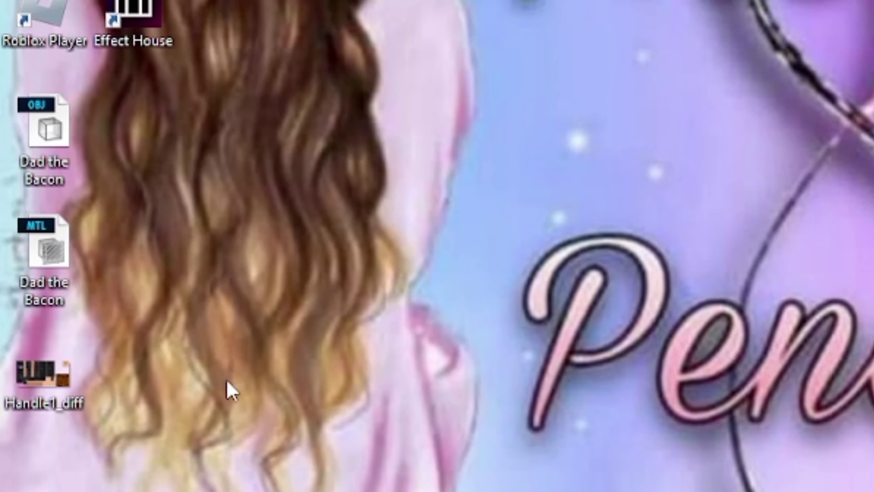
Check the exported OBJ, MTL and texture image files on the desktop
drag(148, 370, 13, 231)
drag(22, 141, 26, 118)
click(170, 229)
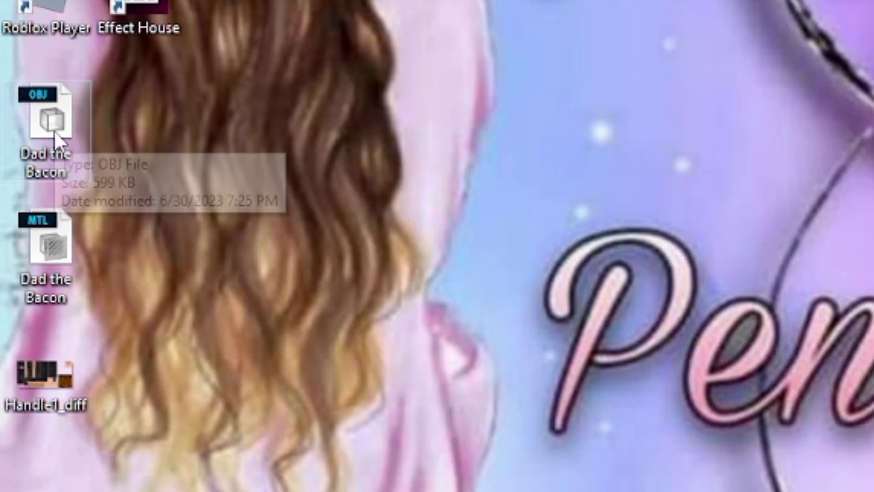
click(65, 254)
Switch to the Chrome window with the Google search for "tiktok effect house"
click(168, 476)
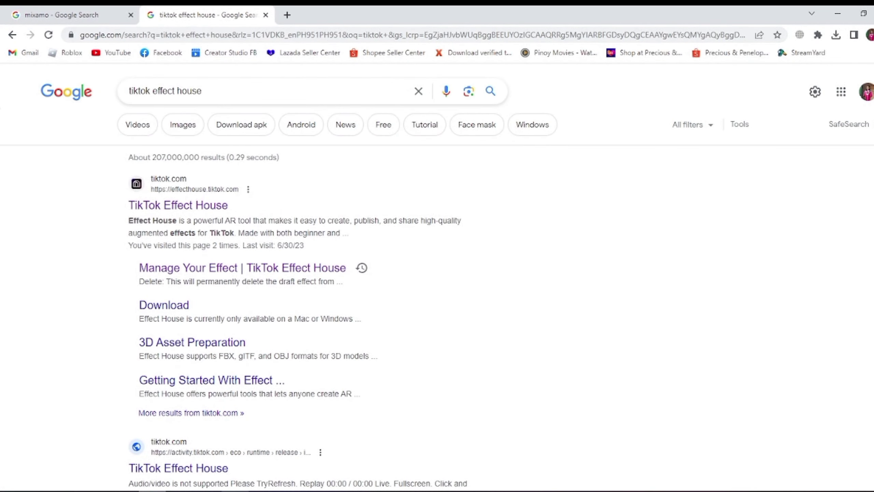
Search Google for "mixamo" and open the Mixamo website at mixamo.com
click(12, 10)
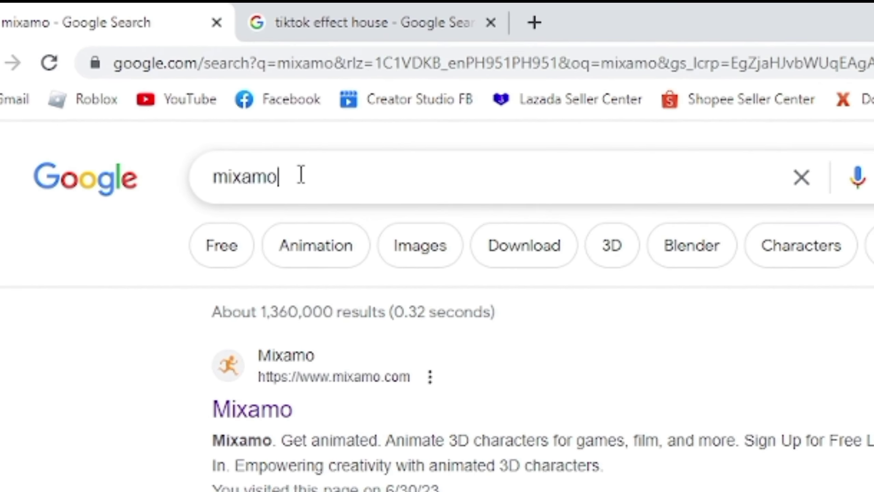
double_click(301, 175)
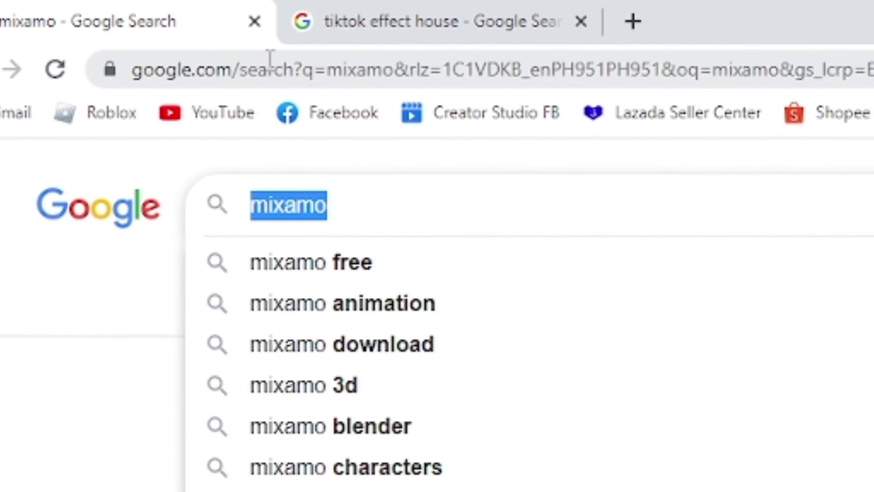
click(270, 59)
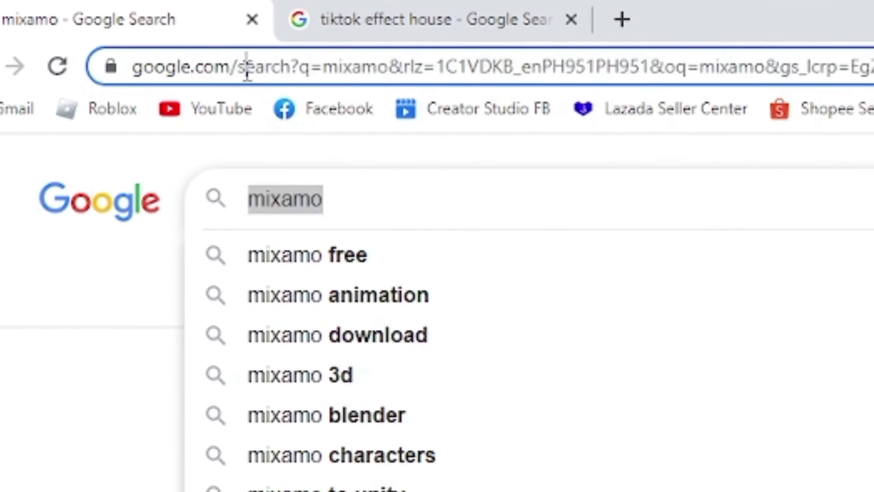
text(mixa)
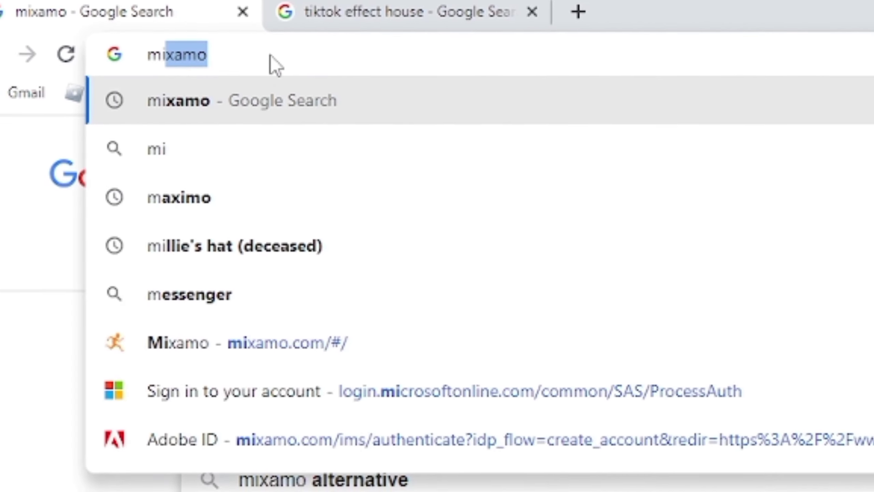
text(mo)
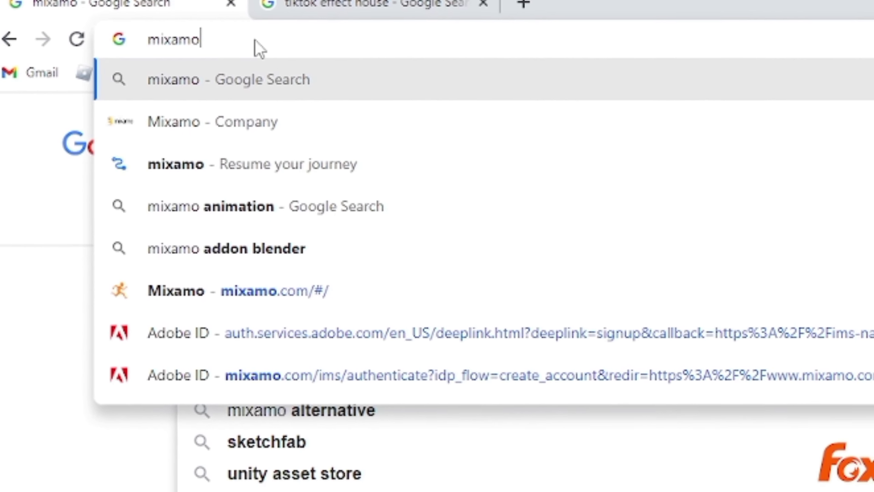
key(Return)
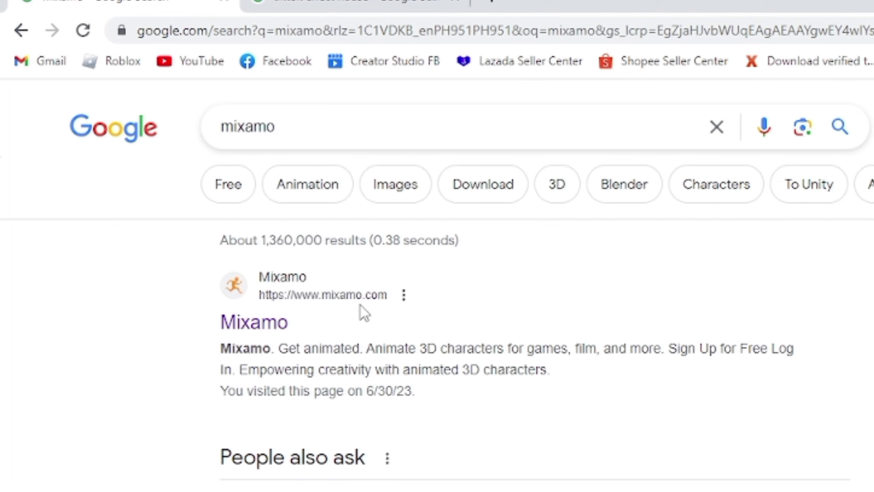
click(262, 331)
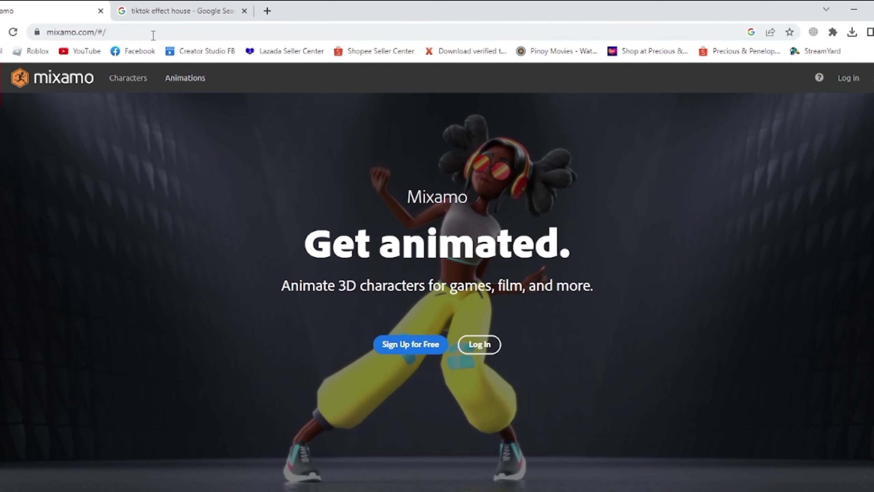
click(172, 33)
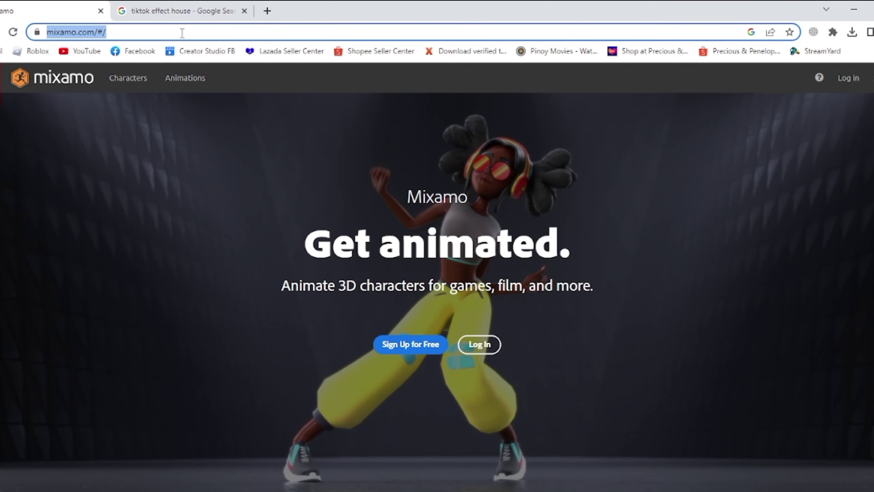
key(Return)
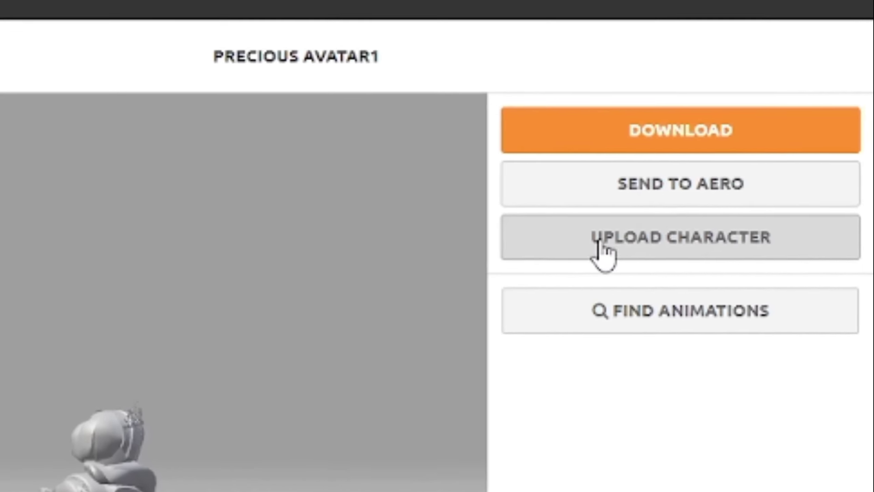
Upload the "Dad the Bacon" OBJ file from the Desktop to Mixamo as a new character
click(760, 180)
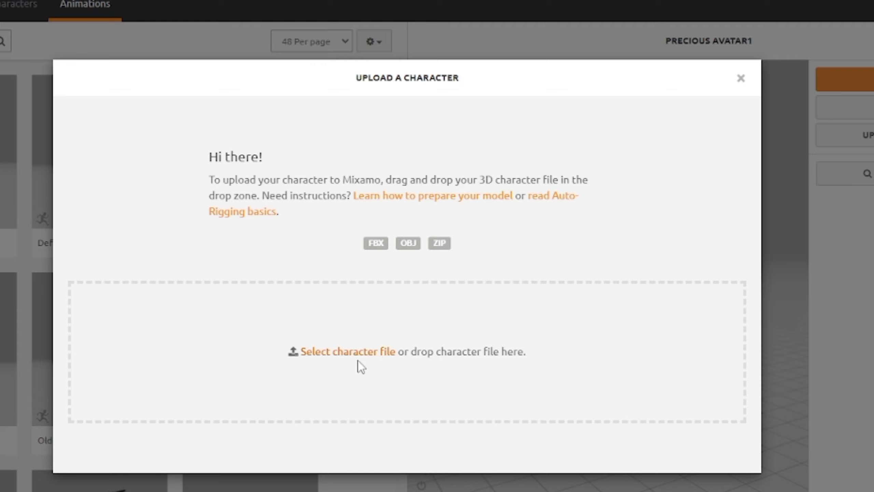
click(374, 353)
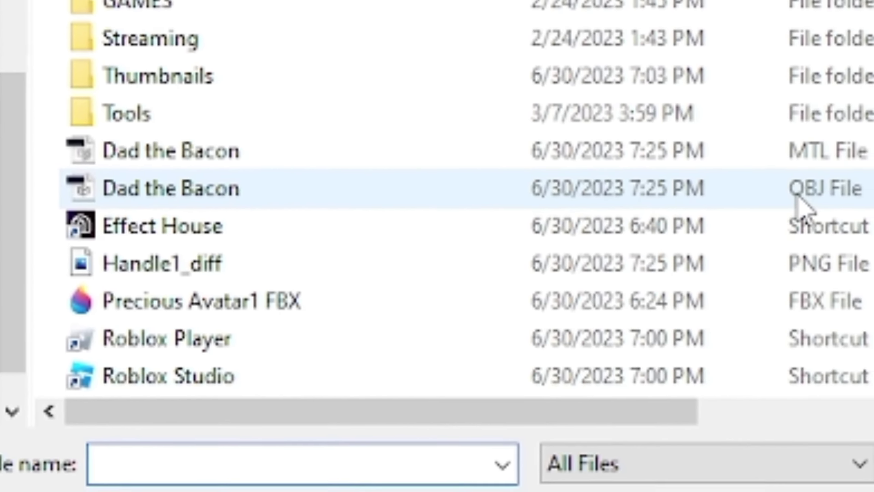
click(871, 207)
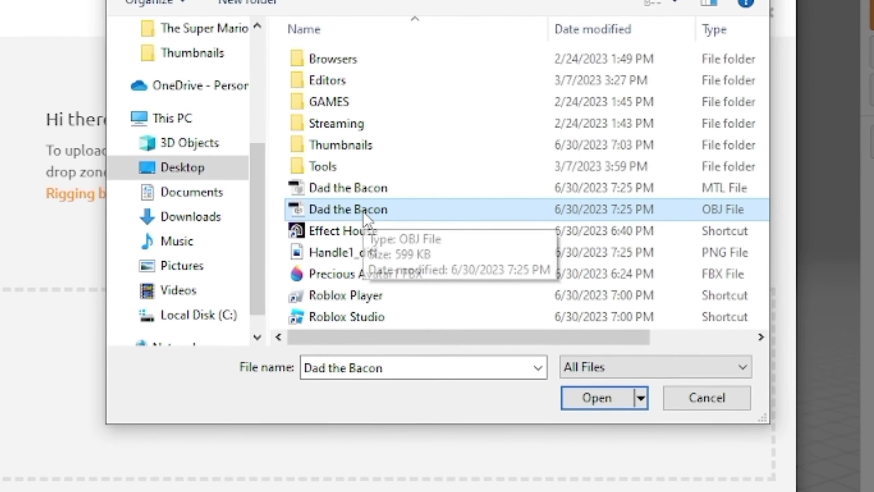
double_click(366, 214)
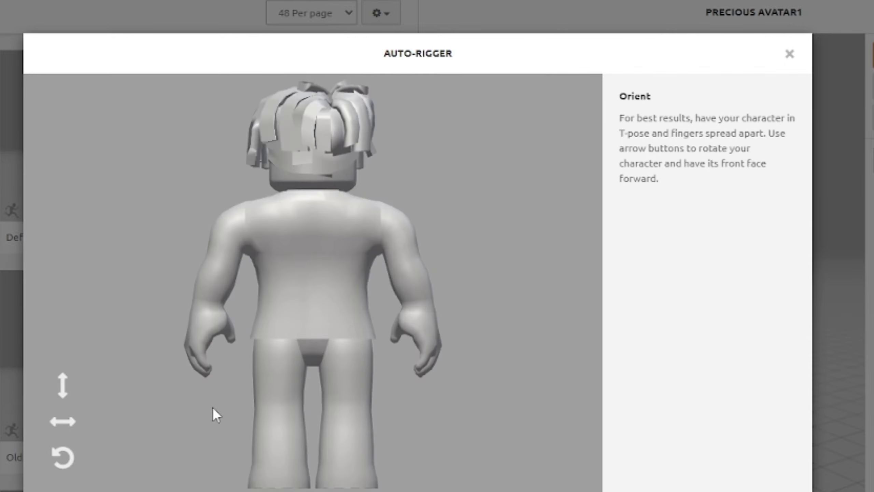
Rotate the character in the Auto-Rigger until its face points forward, and continue to marker placement
click(60, 424)
click(60, 424)
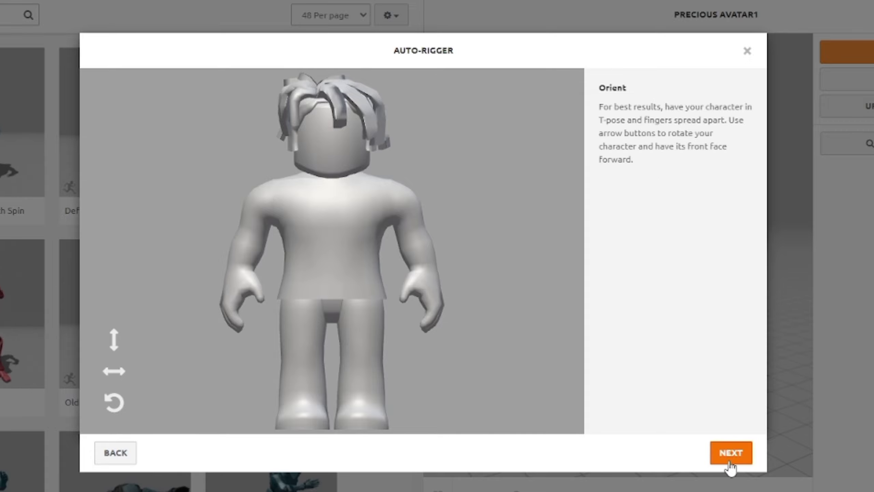
click(730, 455)
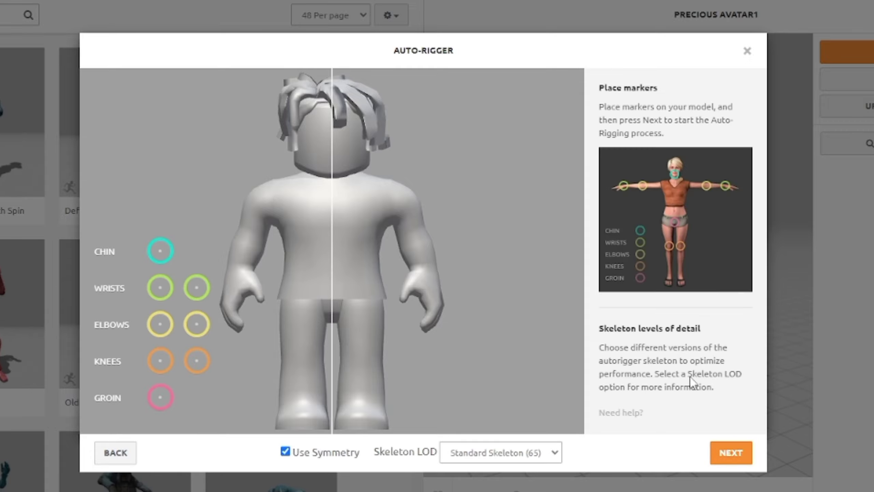
Place the chin marker on the symmetry line at the lower edge of the character's face
mouse_move(159, 258)
mouse_down()
mouse_move(289, 186)
mouse_move(334, 177)
mouse_up()
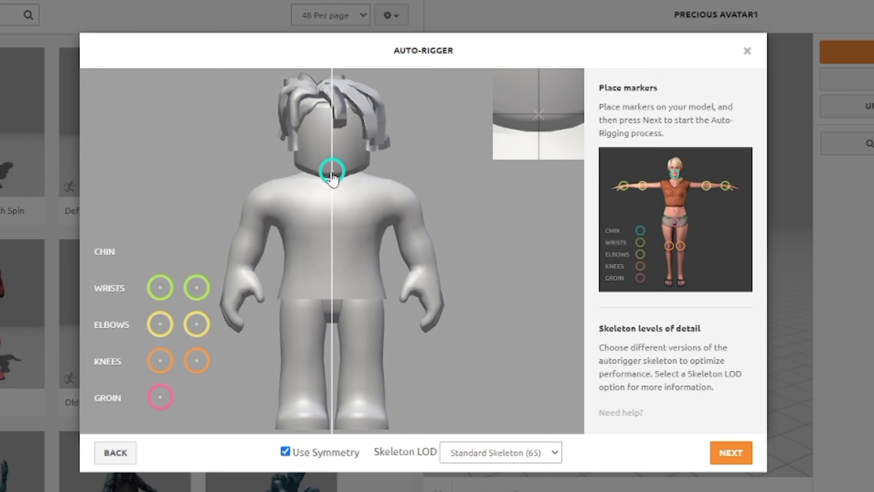
drag(334, 177, 332, 167)
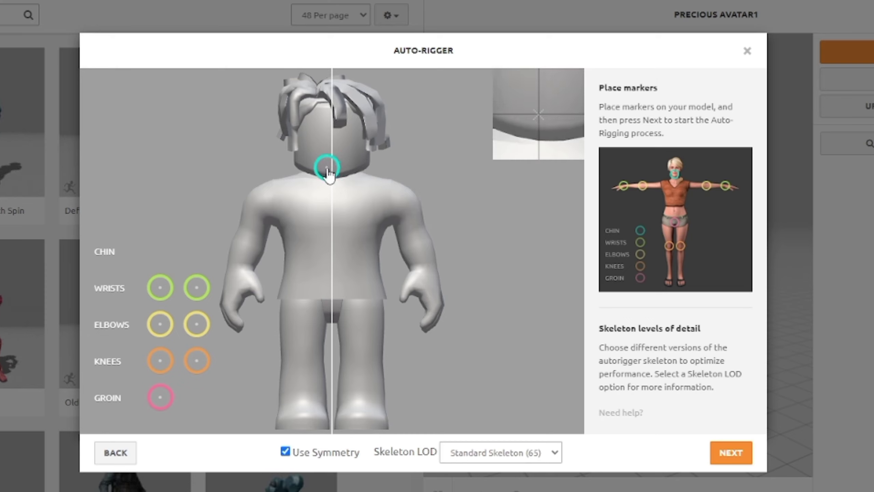
drag(332, 174, 331, 174)
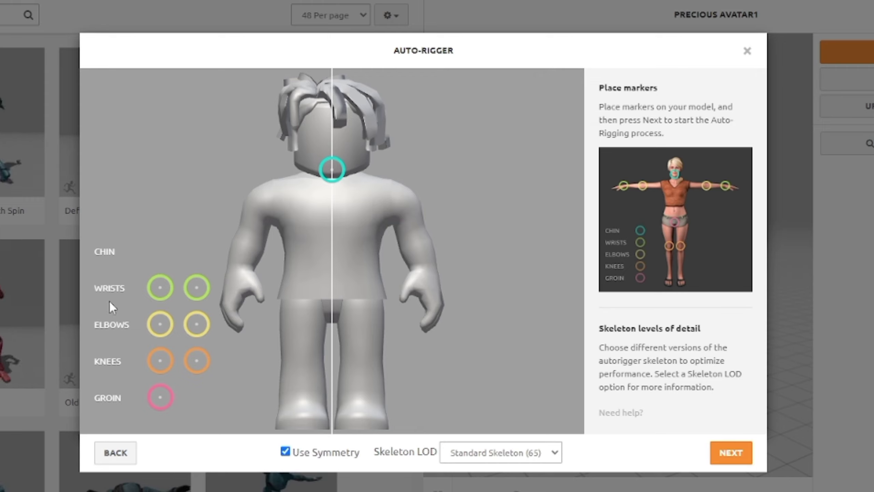
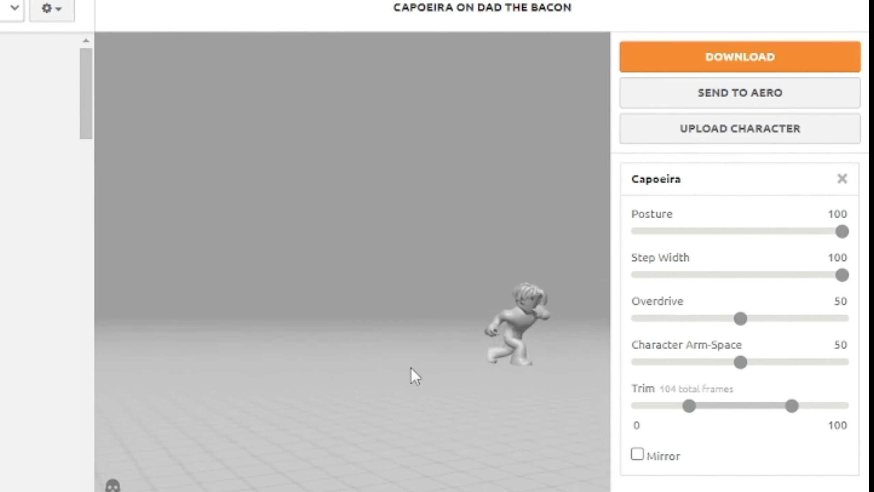
Remove the Capoeira animation from the Dad the Bacon character
mouse_move(445, 371)
mouse_down()
mouse_move(413, 366)
mouse_move(437, 343)
mouse_move(435, 379)
mouse_move(428, 362)
mouse_move(429, 374)
mouse_move(394, 348)
mouse_move(454, 358)
mouse_move(438, 363)
mouse_move(431, 342)
mouse_up()
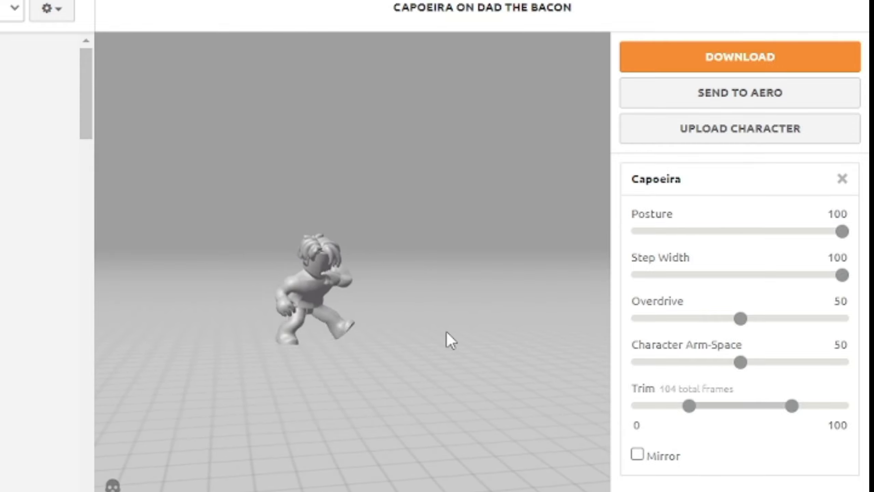
click(841, 181)
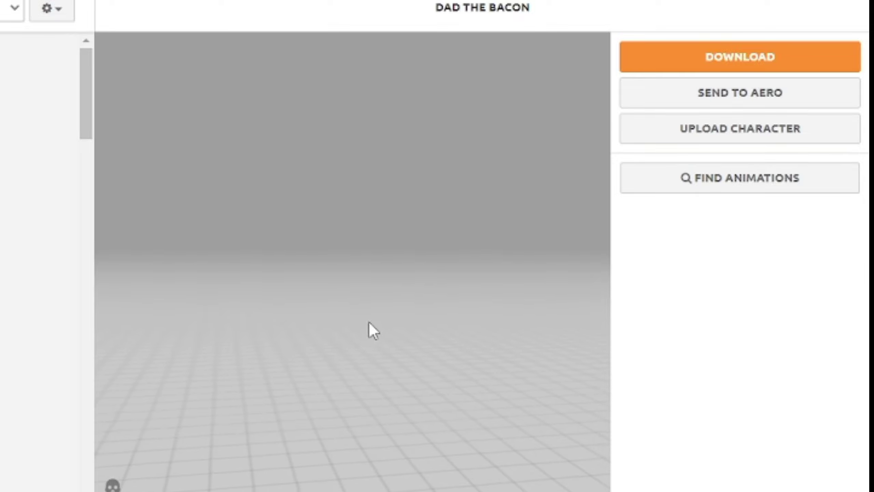
drag(371, 328, 456, 280)
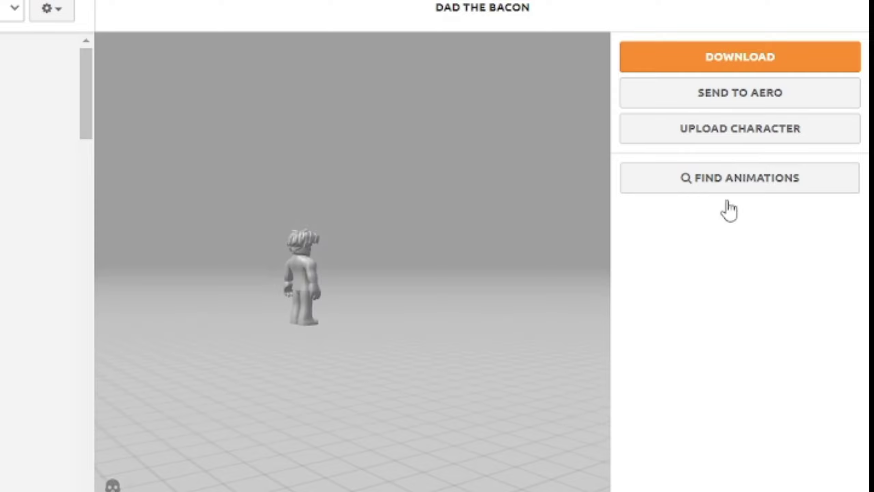
Download the character in FBX Binary(.fbx) format with the T-pose
click(751, 61)
click(237, 207)
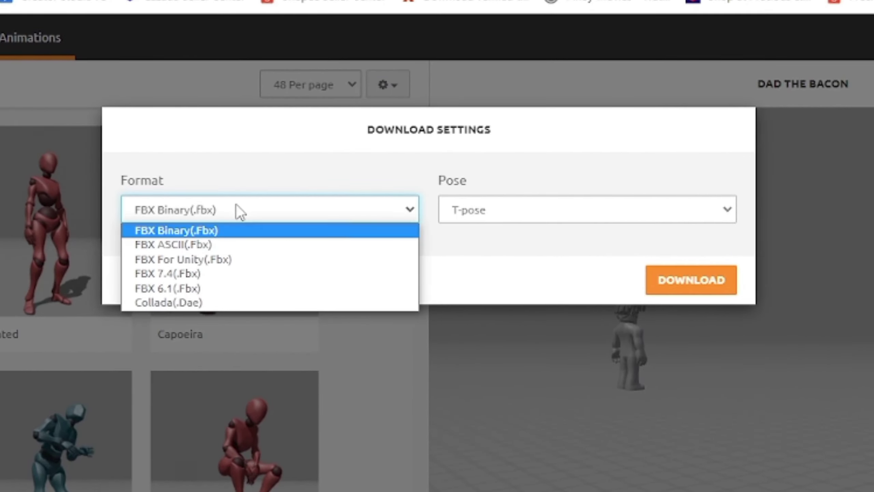
click(236, 205)
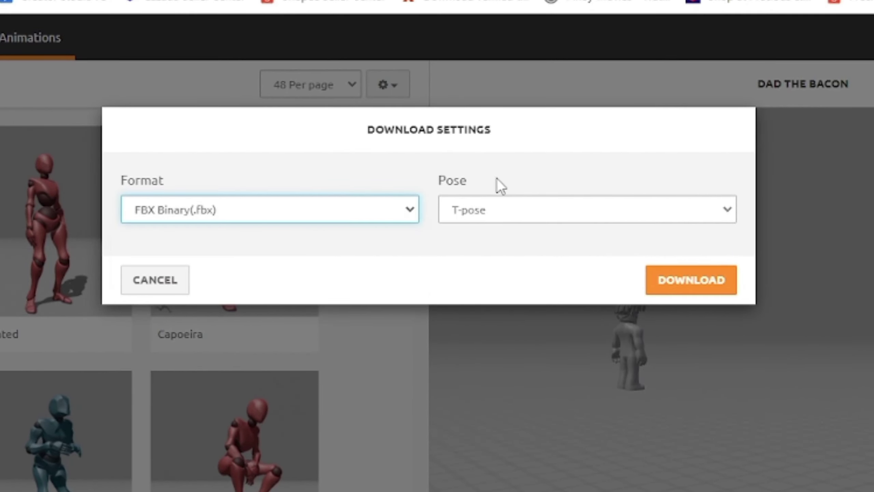
click(586, 211)
click(471, 230)
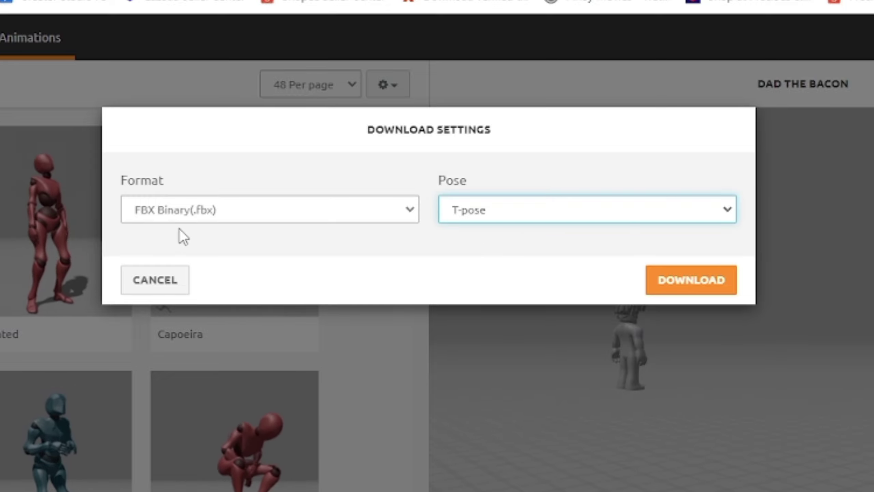
click(706, 283)
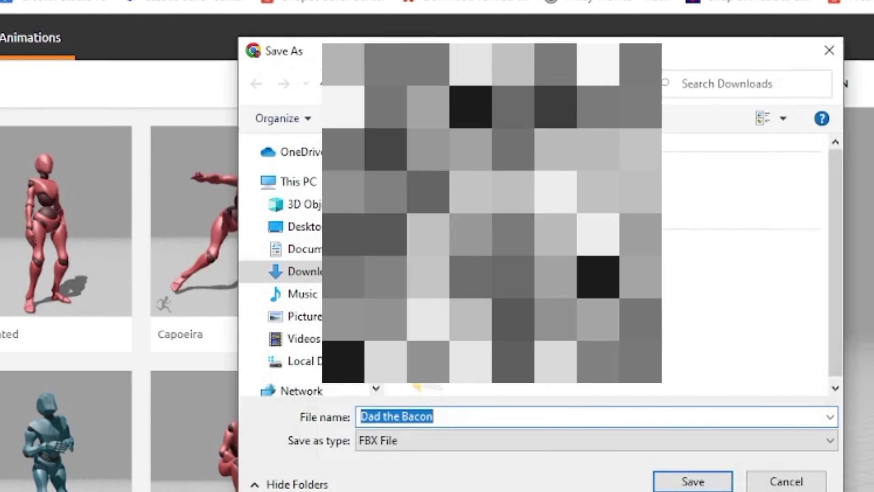
Save the downloaded character to the Desktop as "Dad the Bacon FBX"
click(305, 227)
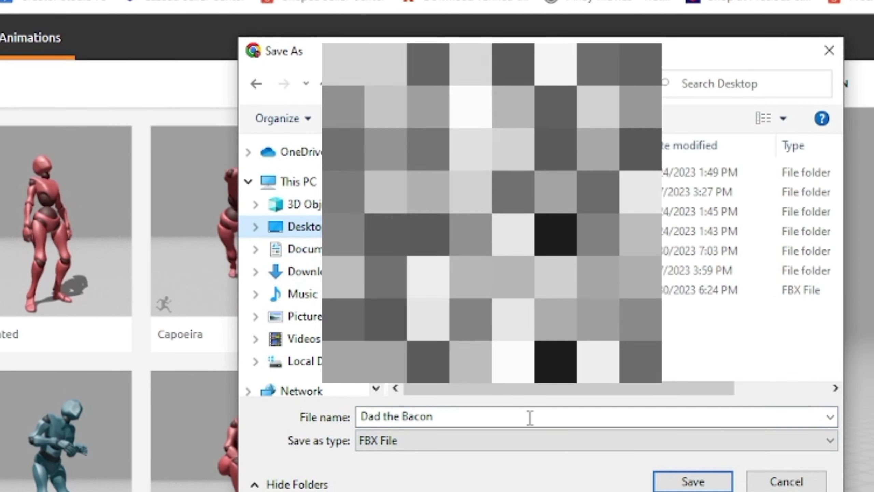
key(ctrl+x)
key(ctrl+v)
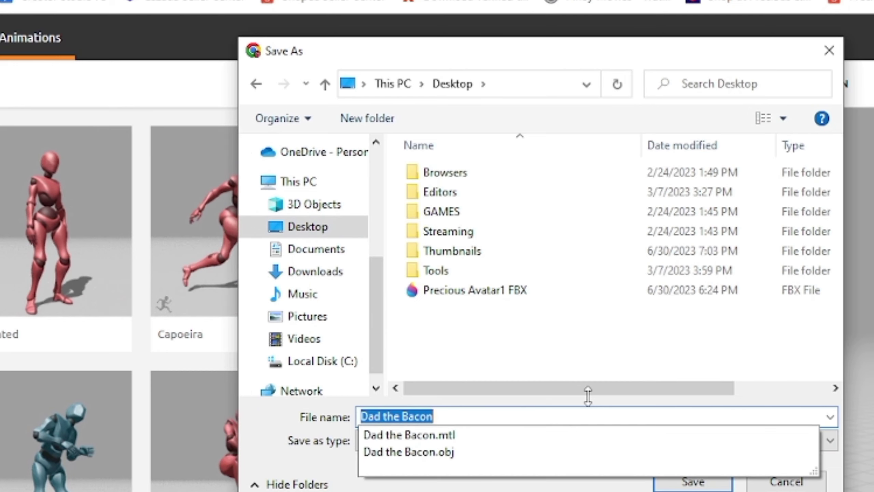
key(Escape)
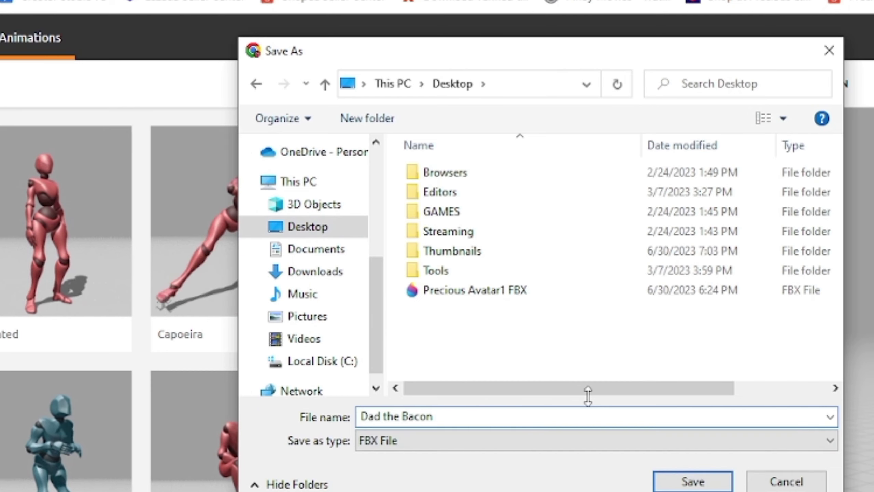
text(FBX)
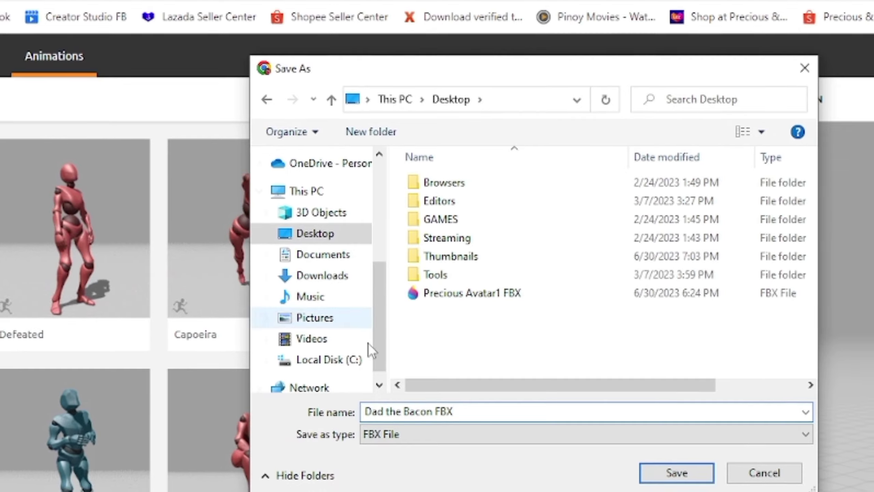
click(675, 473)
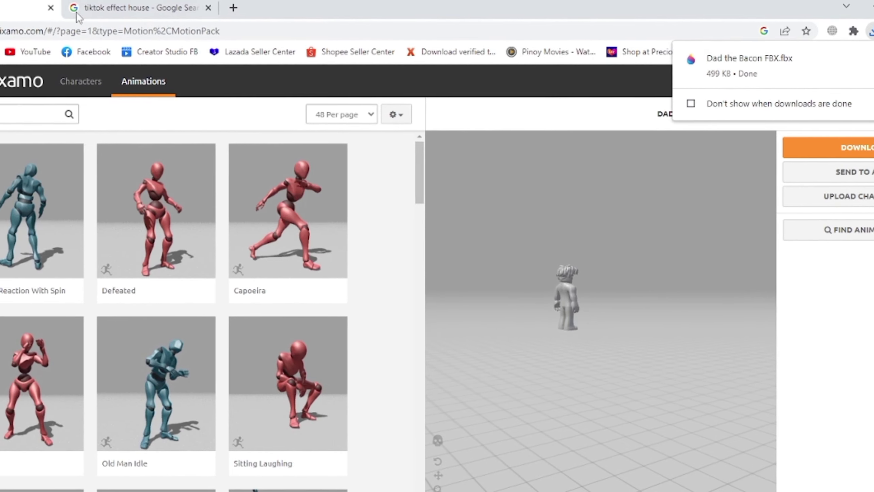
Switch to the other Google results page and search for "tiktok effect house"
click(157, 8)
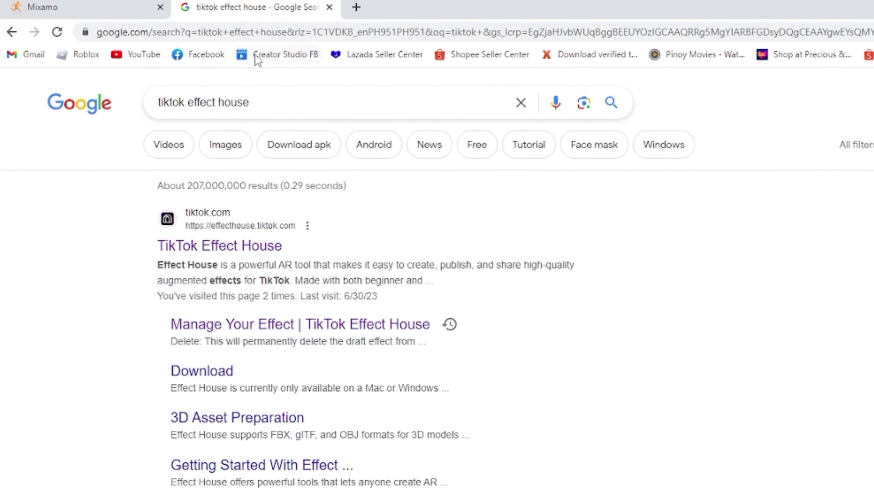
click(250, 33)
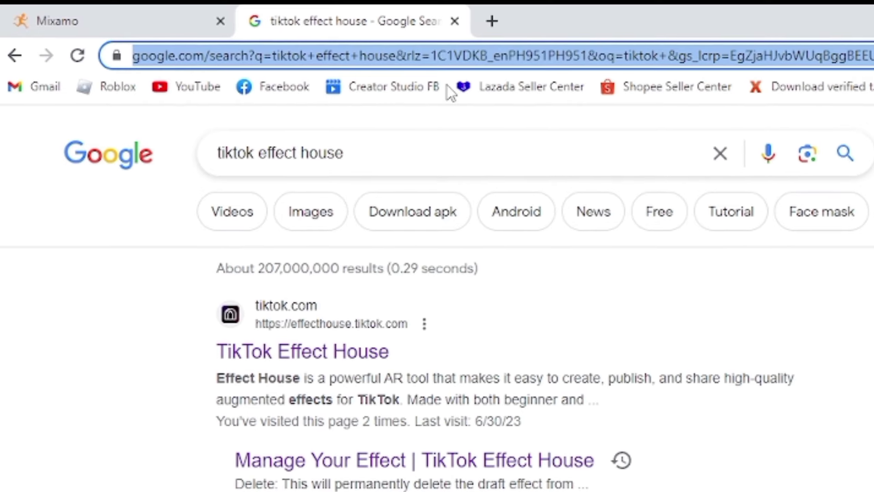
text(tiktok effect house)
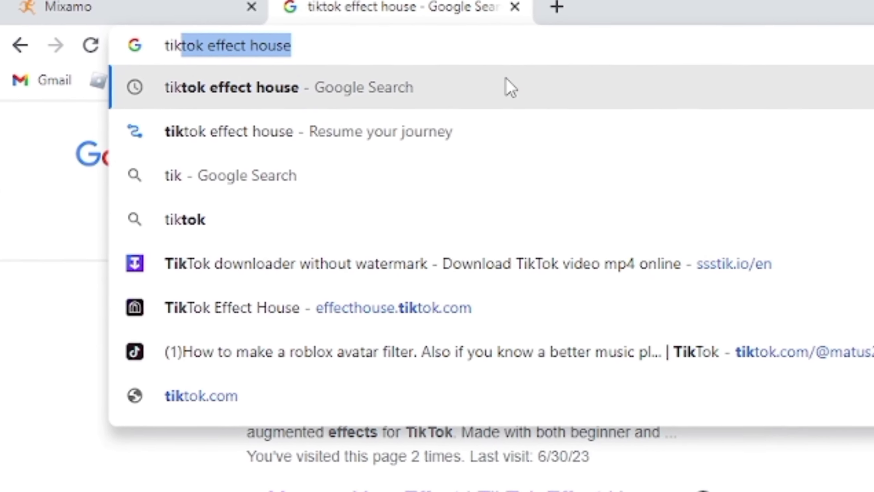
key(End)
click(508, 77)
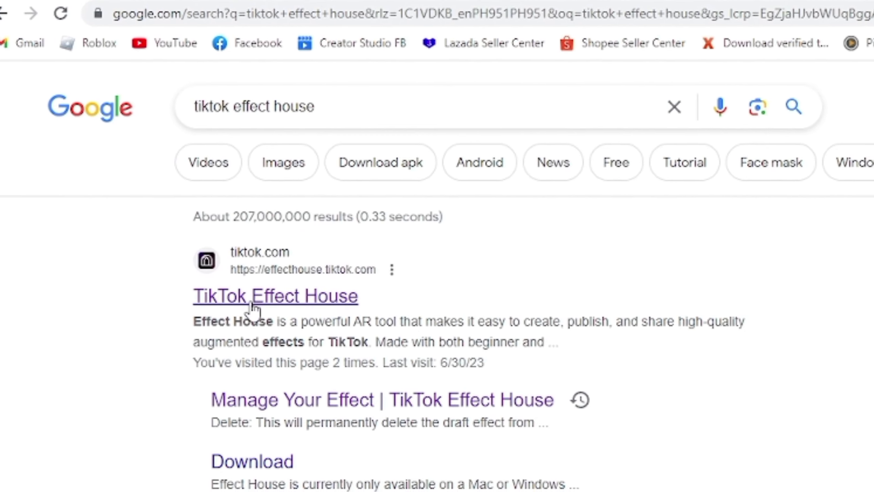
Open the TikTok Effect House website from the search results and go to its download page
click(238, 291)
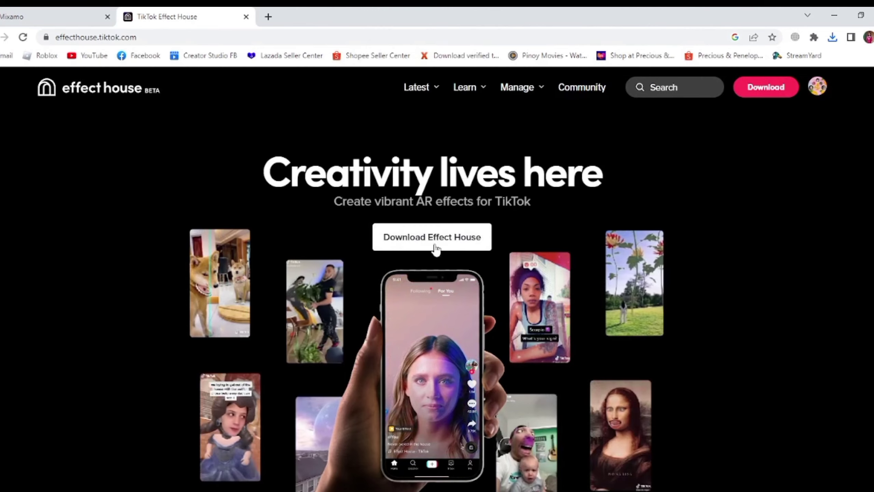
click(467, 240)
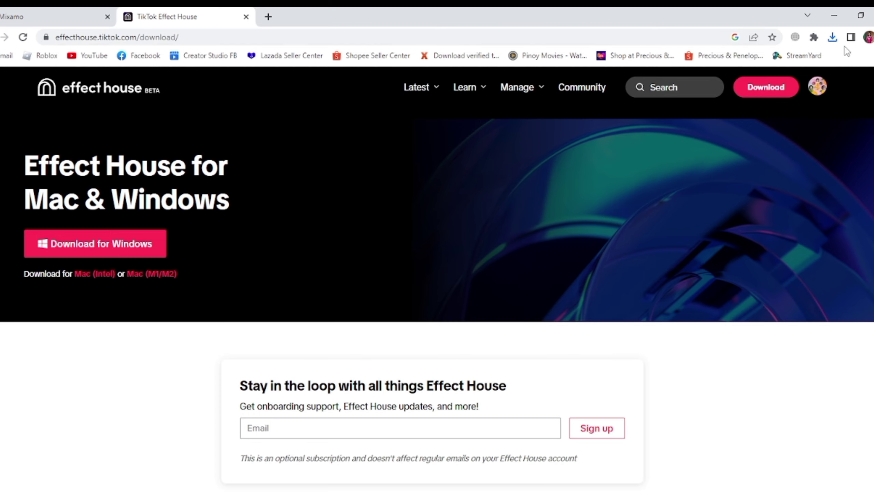
Switch from the browser to the Effect House desktop app and create a new project
click(839, 20)
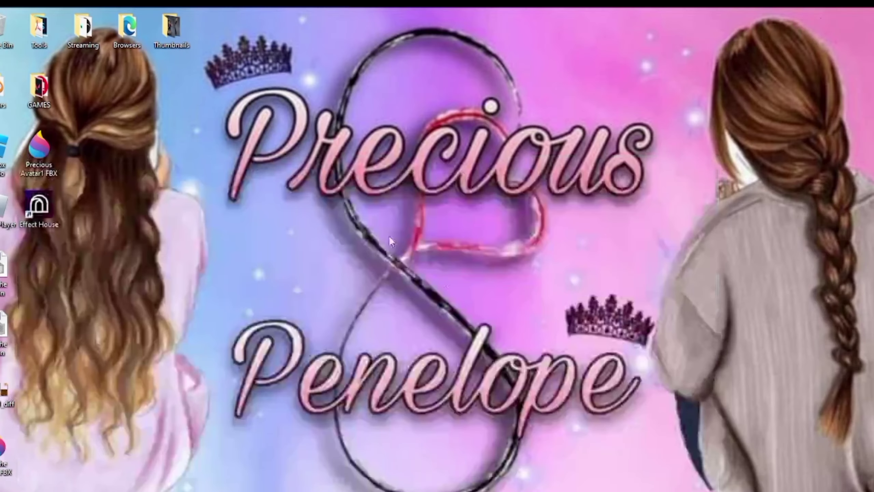
double_click(40, 209)
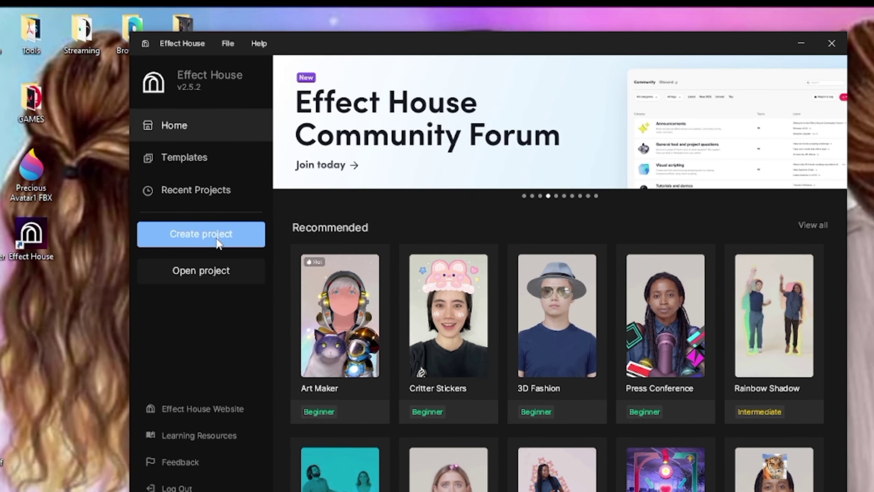
click(222, 237)
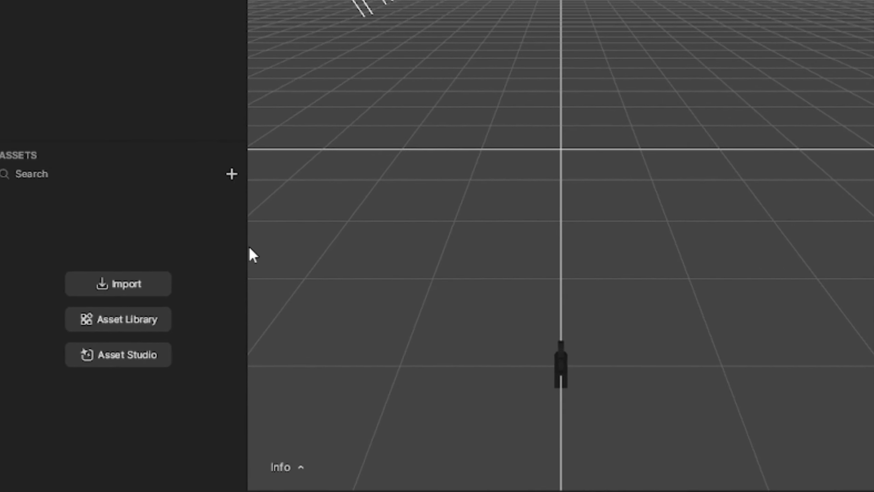
Import the "Dad the Bacon FBX" file from the Desktop as an asset, with blend shape and animation import enabled
click(137, 286)
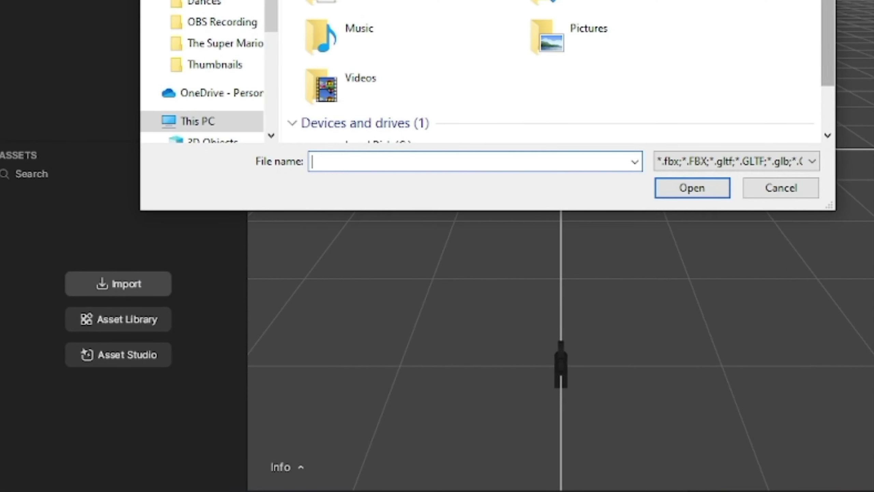
key(Escape)
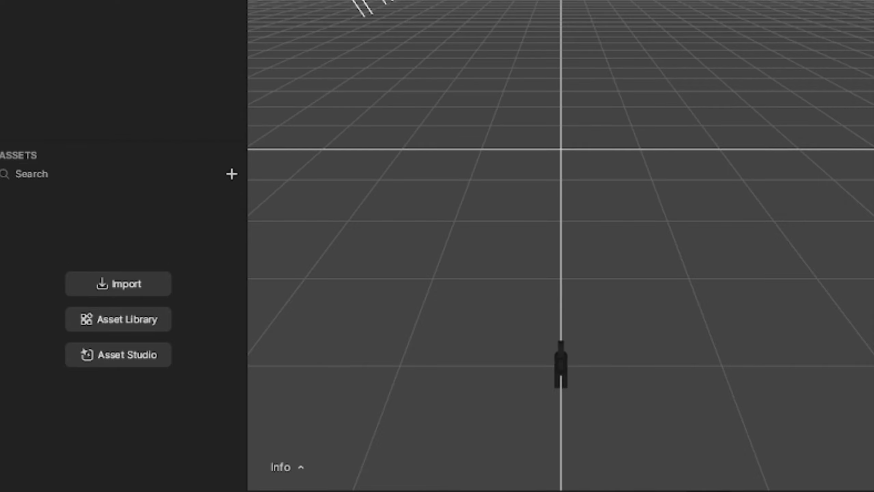
click(126, 286)
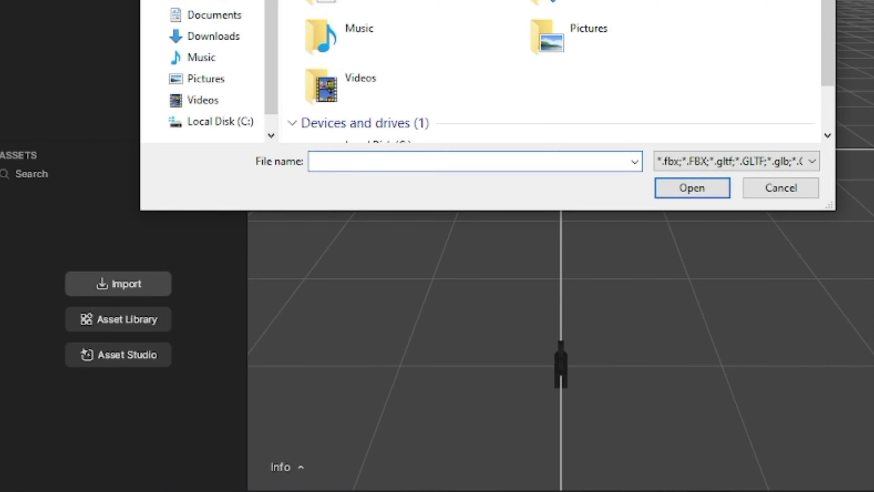
scroll(814, 35, down, 2)
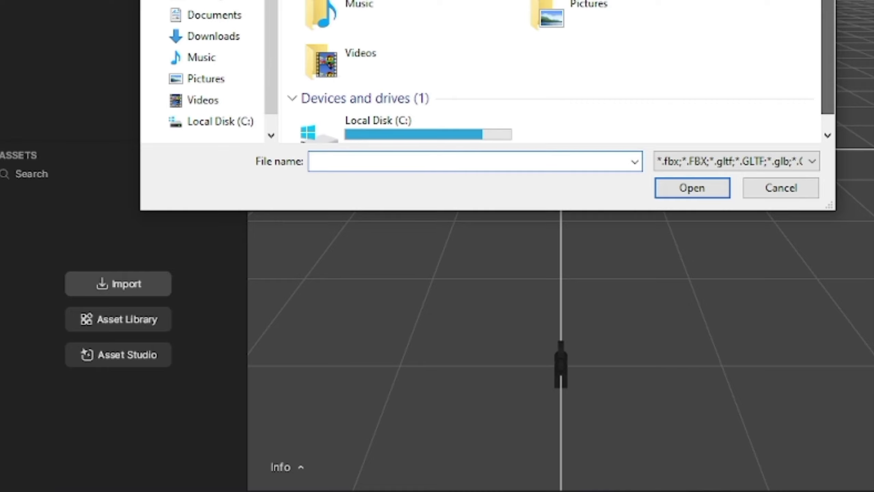
click(208, 2)
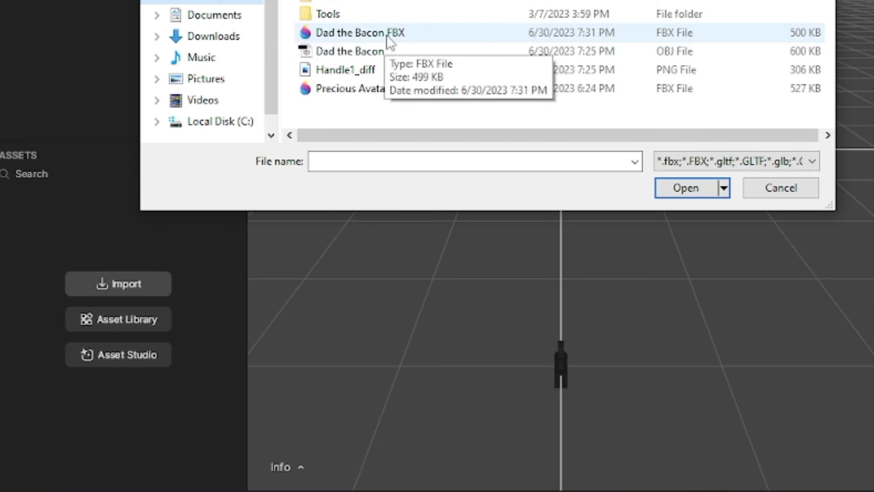
double_click(403, 33)
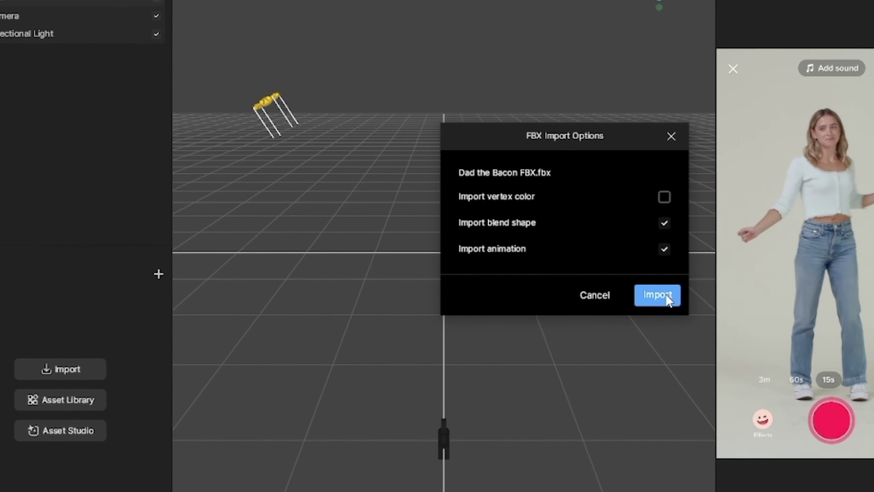
click(667, 298)
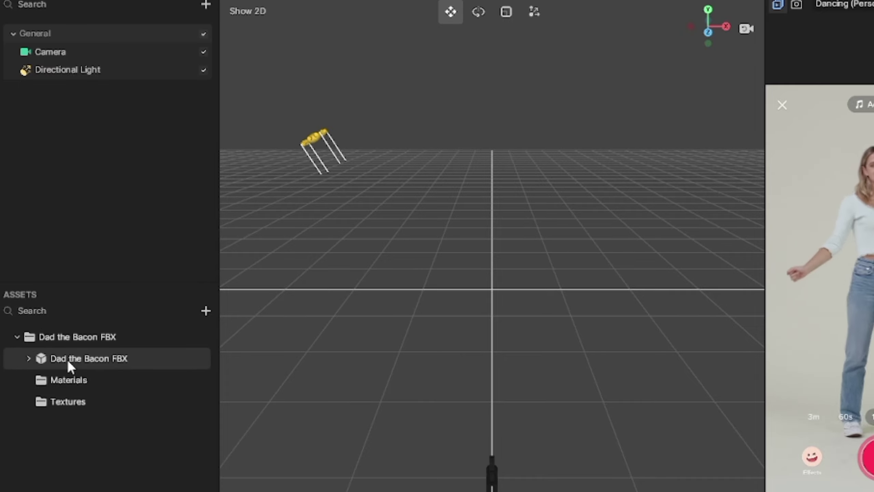
Place the Dad the Bacon FBX model asset in the scene hierarchy below the Directional Light
click(67, 346)
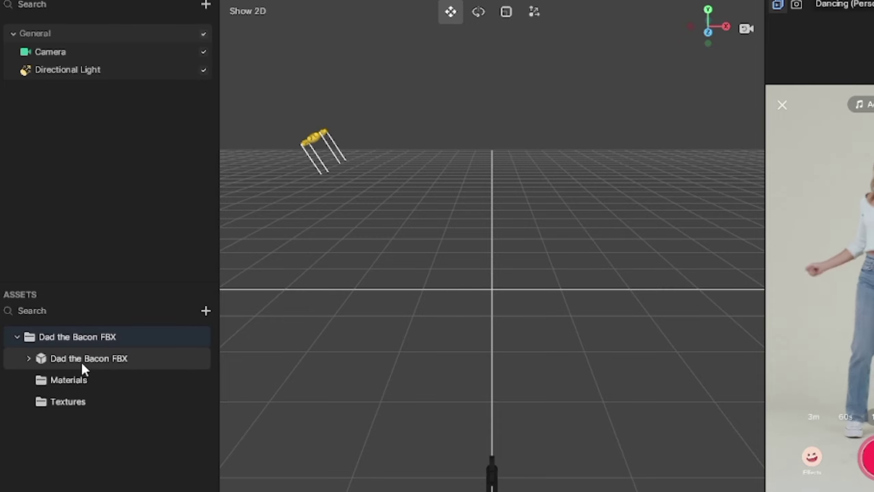
click(43, 360)
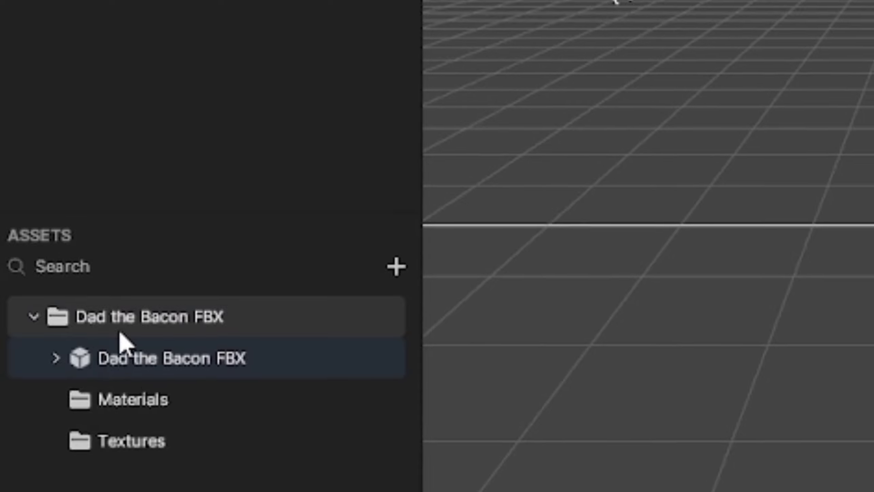
drag(133, 468, 146, 137)
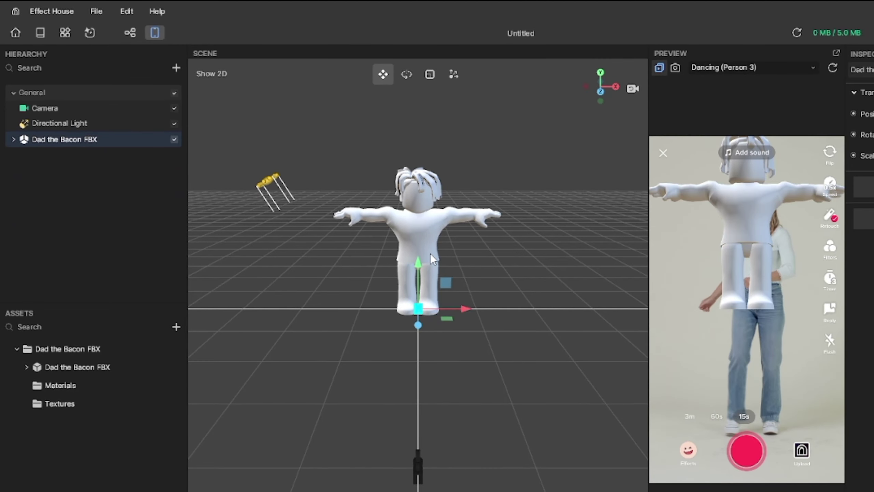
Remove the Animation component from the SkeletonAndRenderRoot object inside the Dad the Bacon FBX model
click(13, 139)
click(14, 139)
click(14, 139)
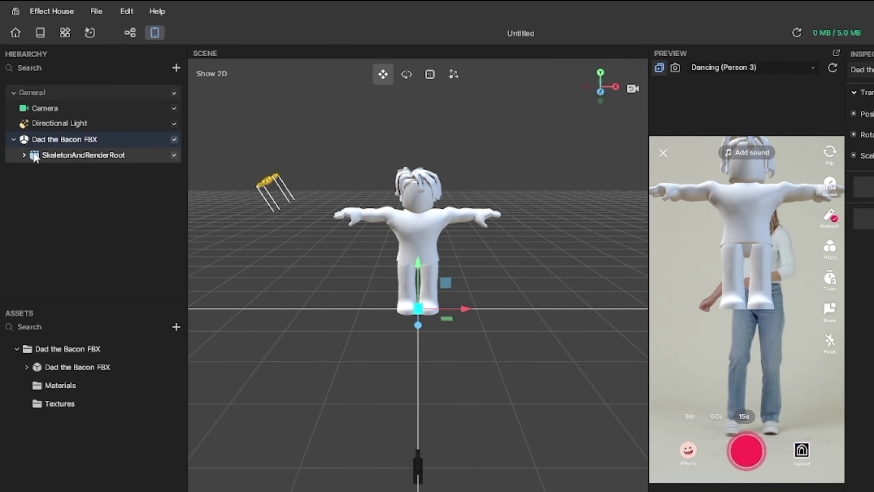
click(103, 182)
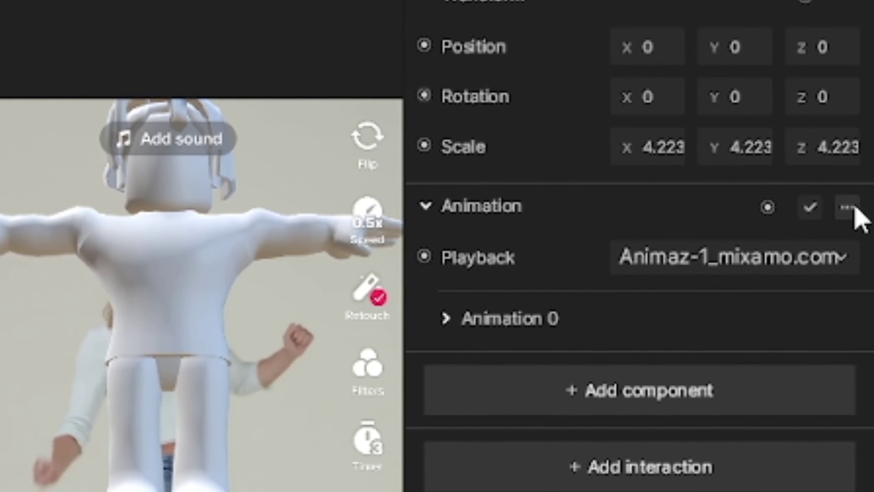
click(853, 210)
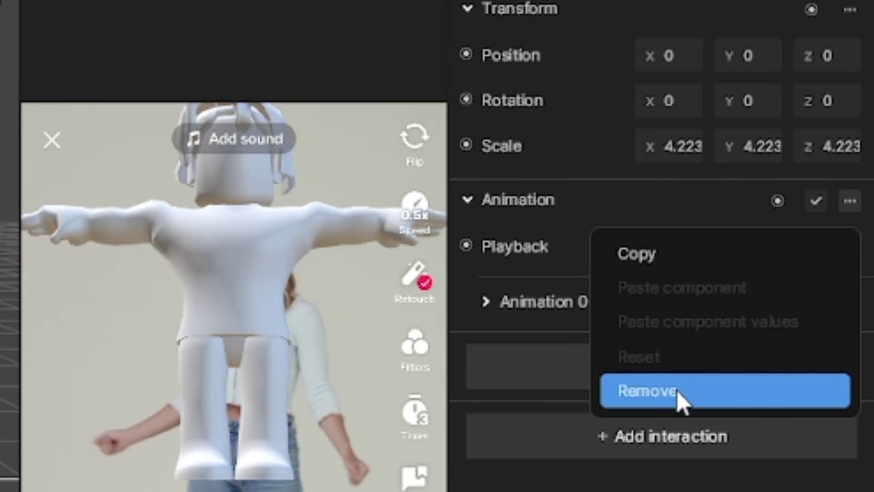
key(Escape)
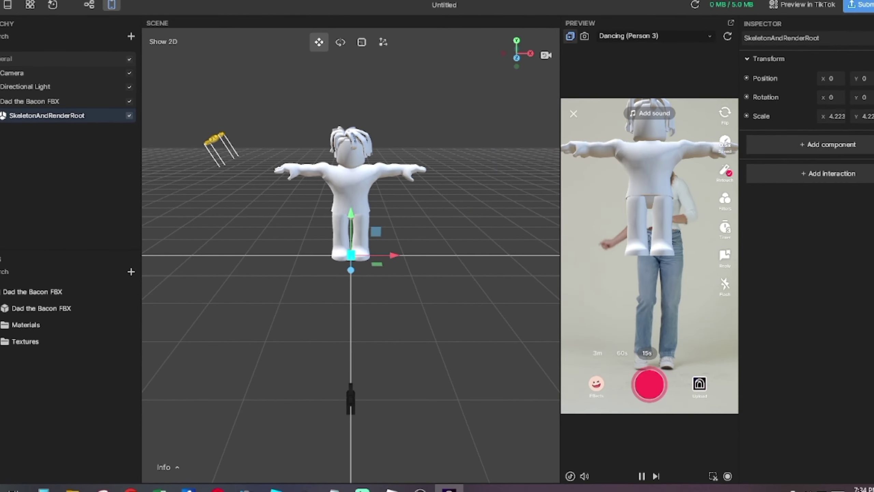
Add an AR Tracking Body Avatar Drive object to the General group and nest the Dad the Bacon FBX model under it
click(1, 115)
click(38, 295)
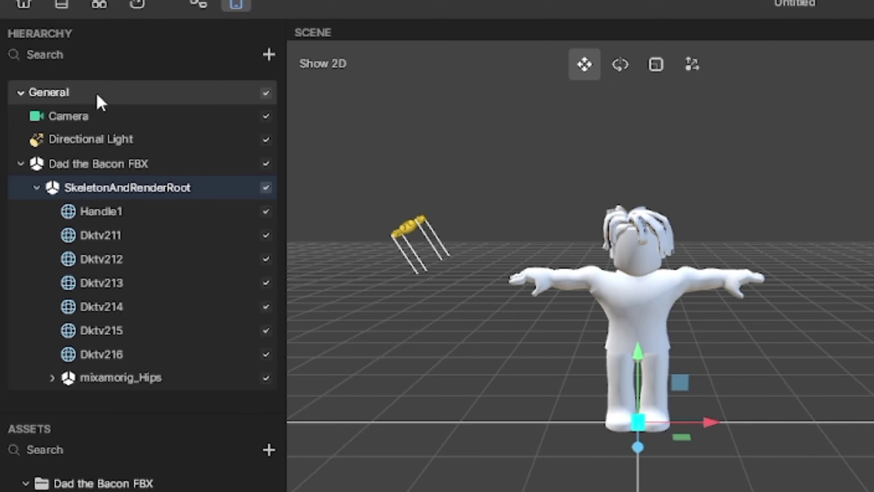
click(96, 93)
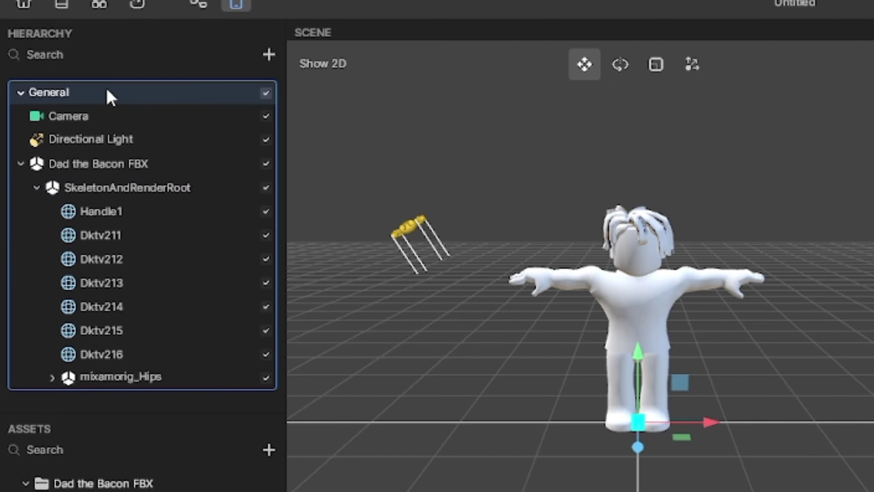
click(273, 55)
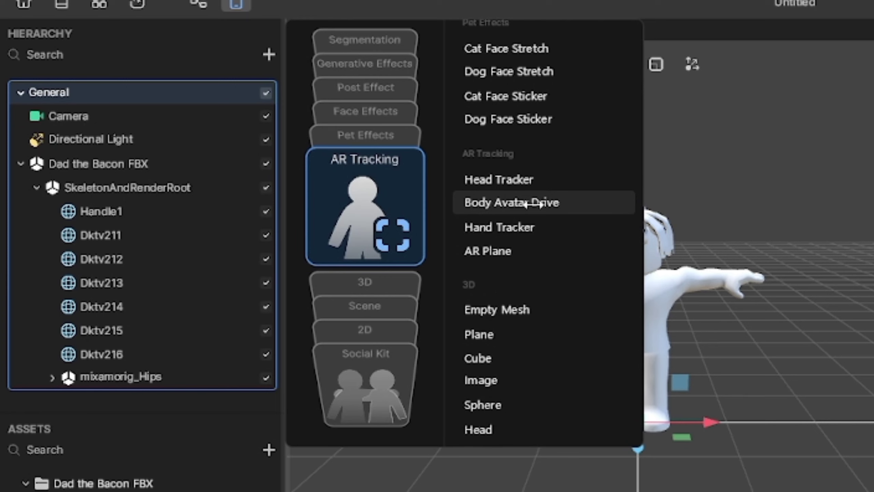
click(535, 213)
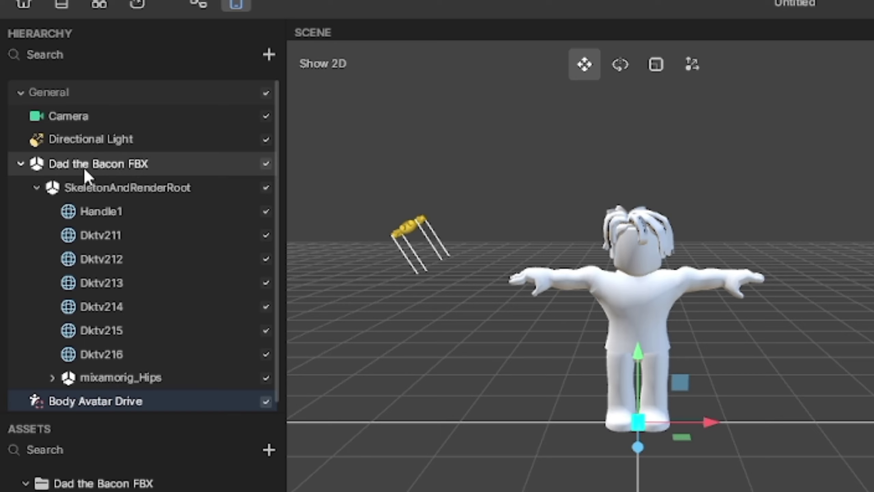
click(101, 165)
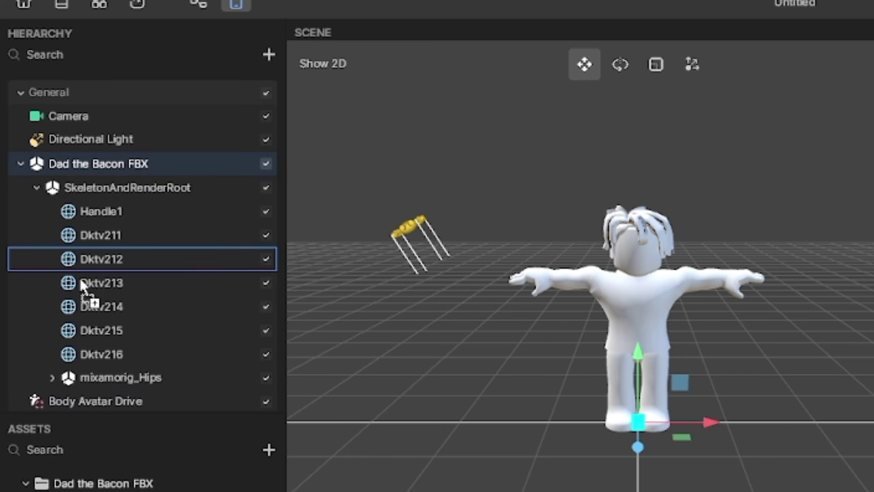
drag(82, 404, 83, 404)
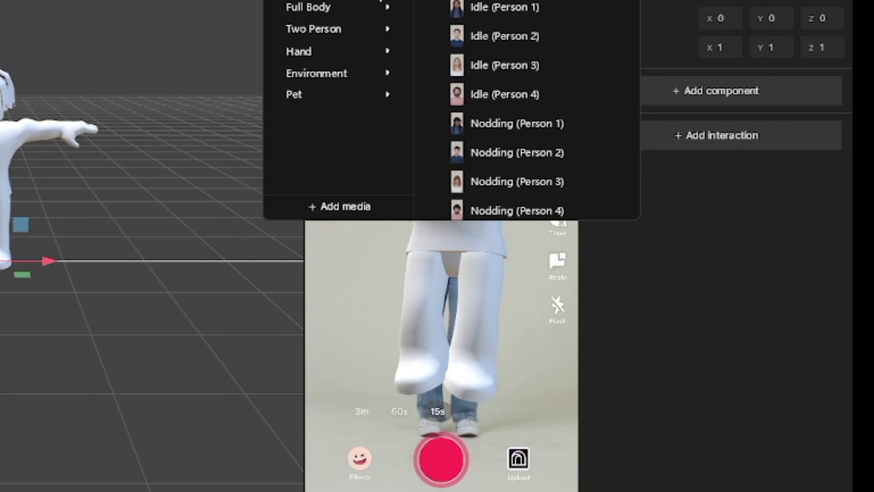
Set the preview footage to the full-body clip Dancing (Person 1)
click(477, 16)
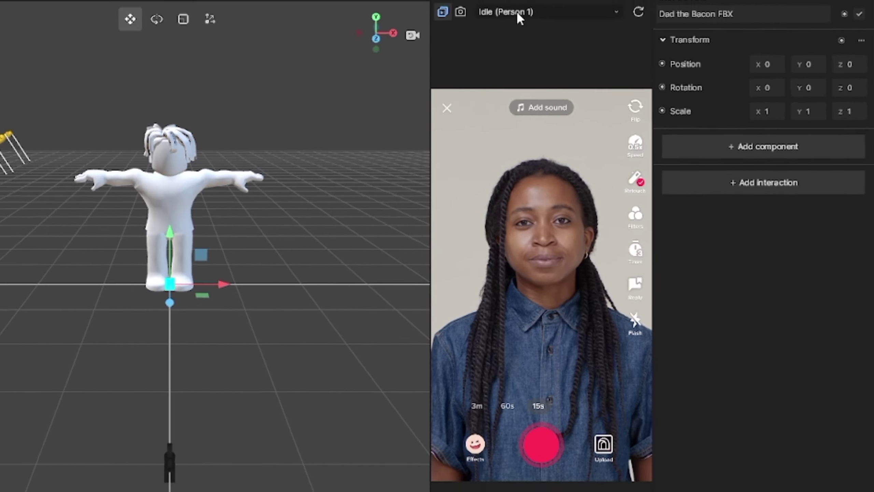
click(555, 43)
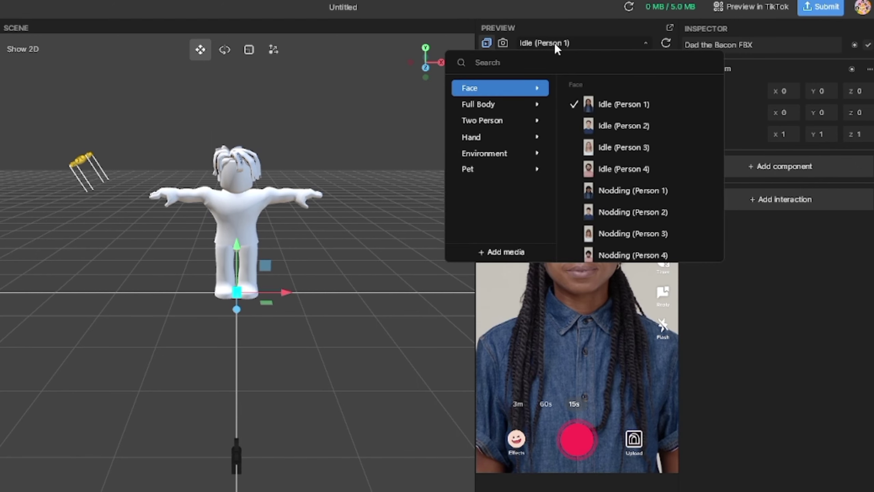
mouse_move(510, 104)
mouse_move(623, 109)
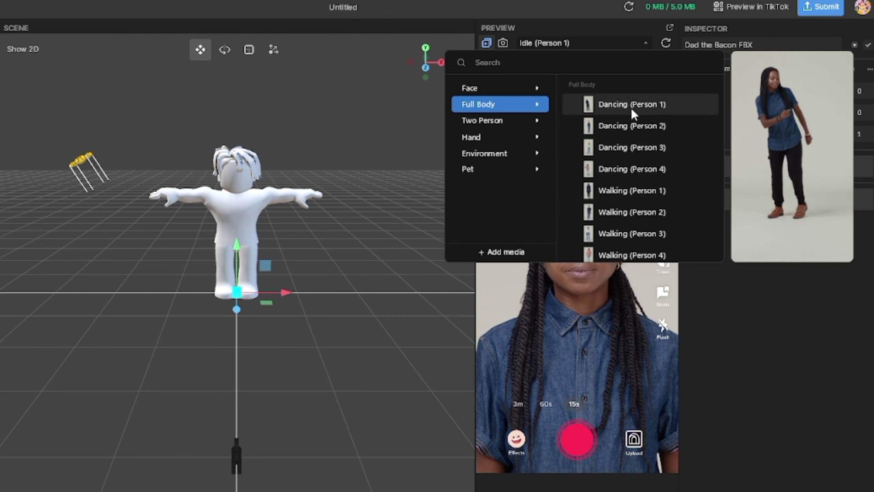
click(631, 109)
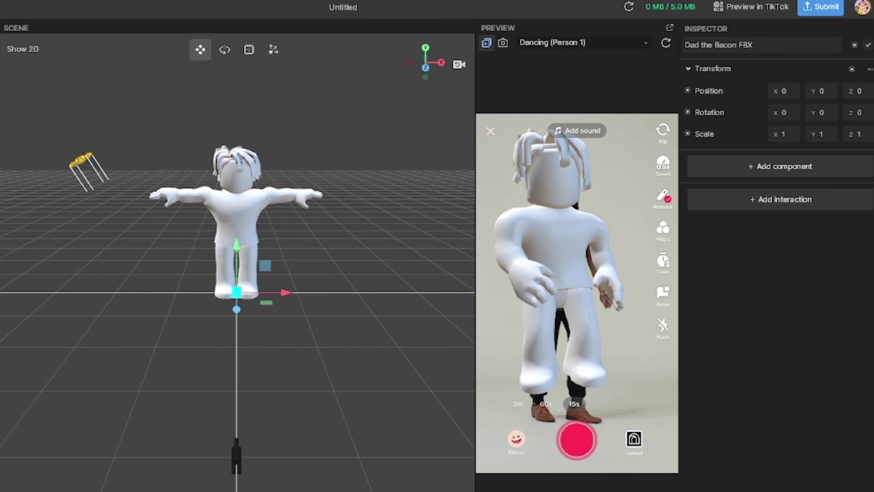
Import the Handle1_diff PNG from the Desktop as a texture asset and select it
click(17, 420)
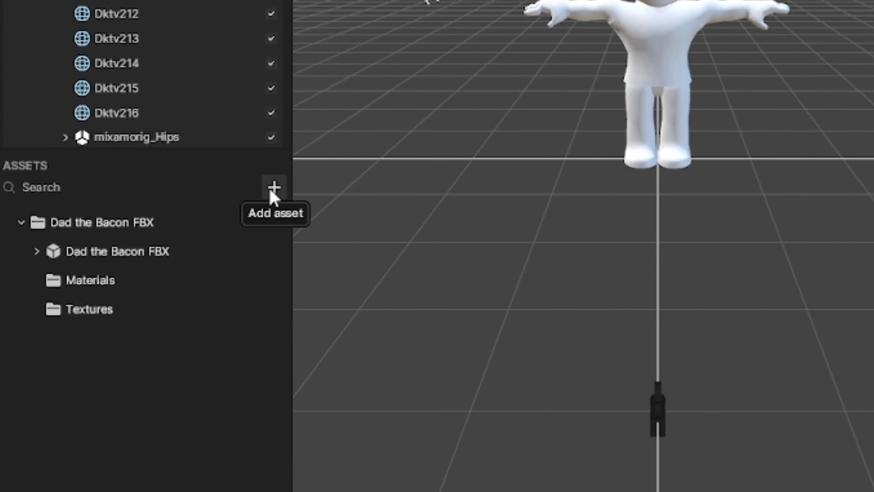
click(274, 188)
mouse_move(374, 172)
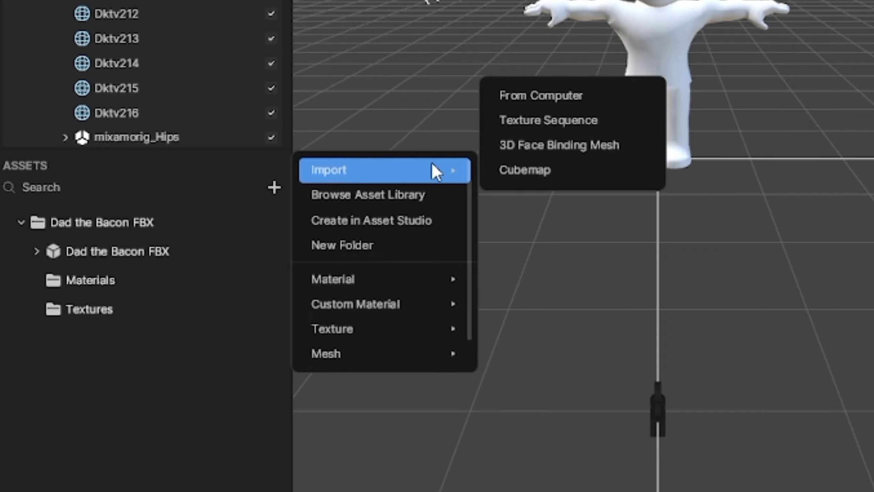
click(551, 97)
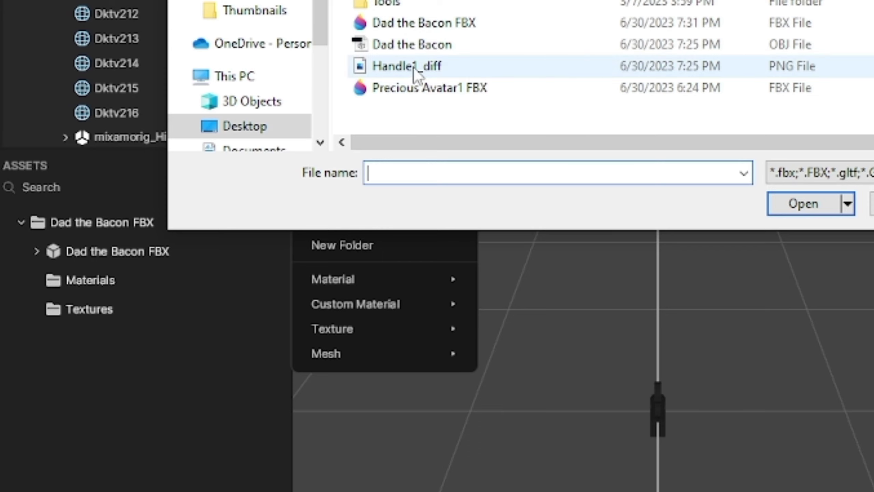
click(403, 69)
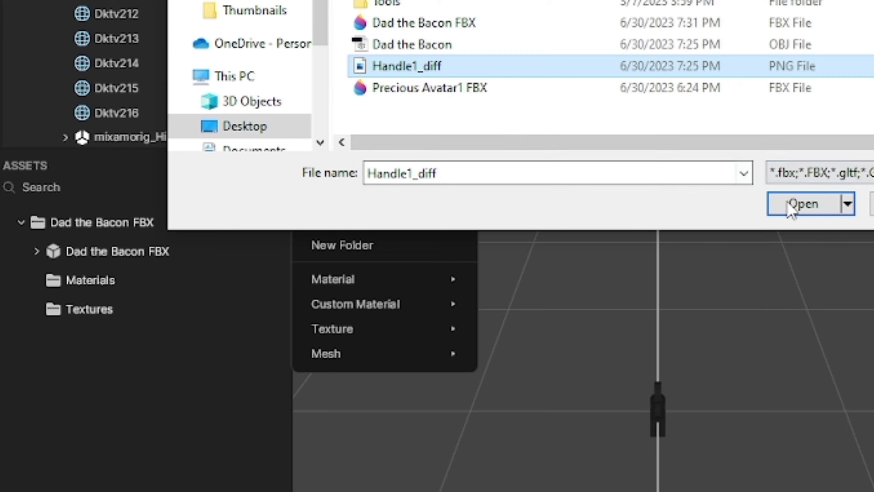
click(803, 204)
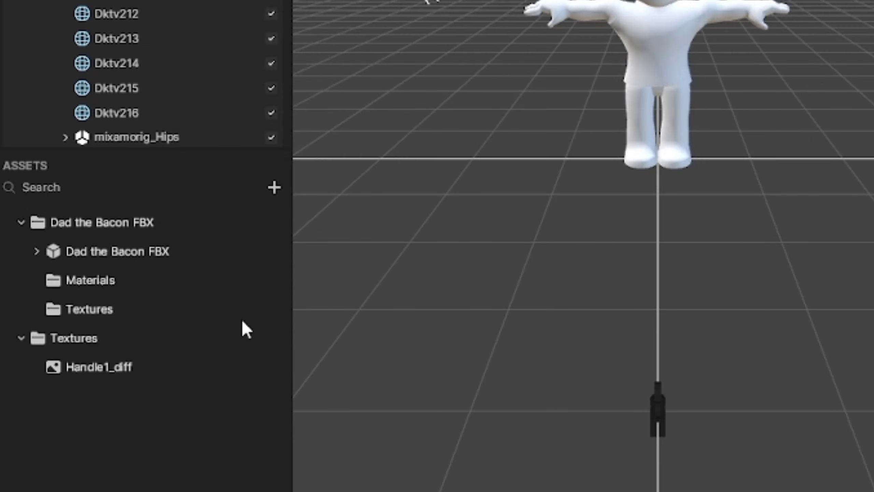
click(120, 369)
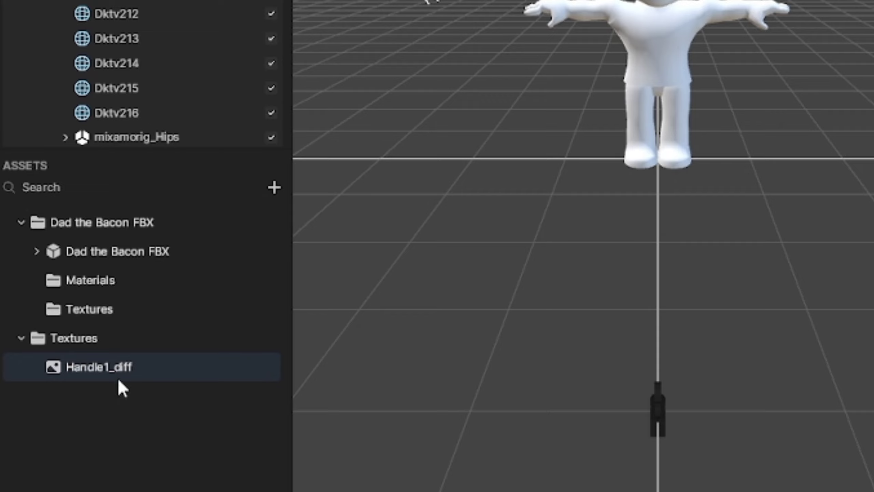
Add a Standard PBR material to the assets, keeping its default name, and select it
click(105, 223)
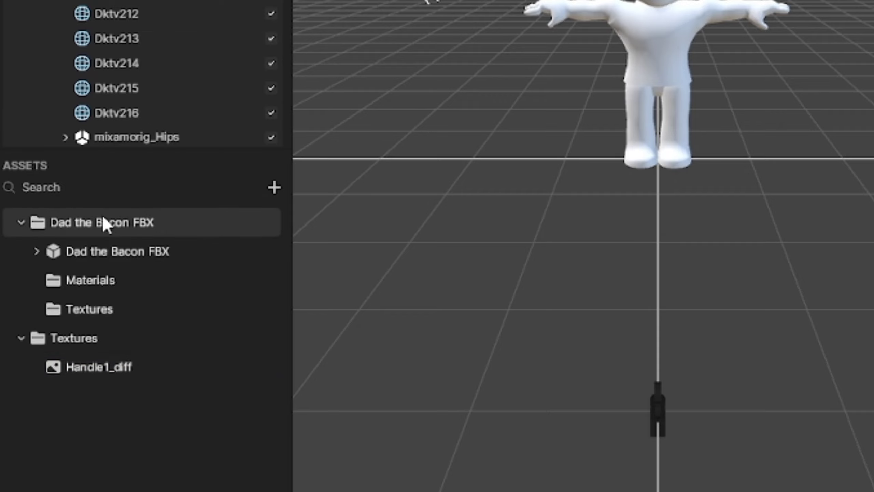
click(274, 188)
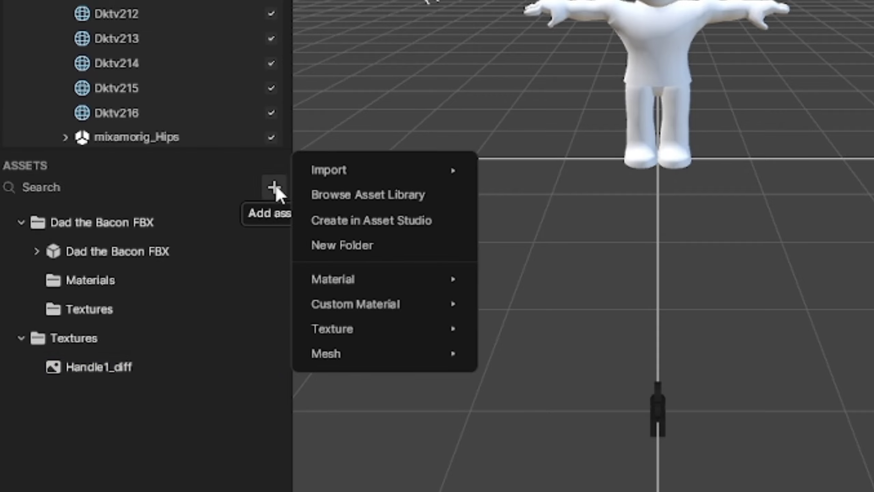
mouse_move(352, 283)
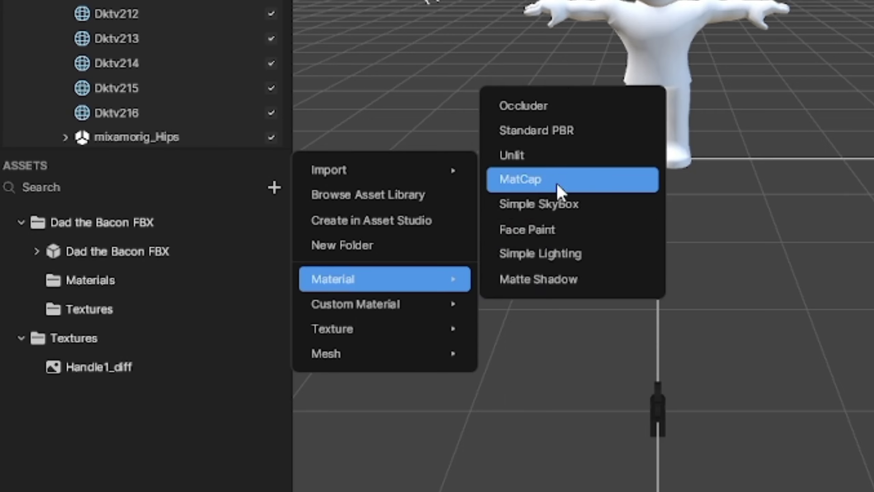
click(550, 141)
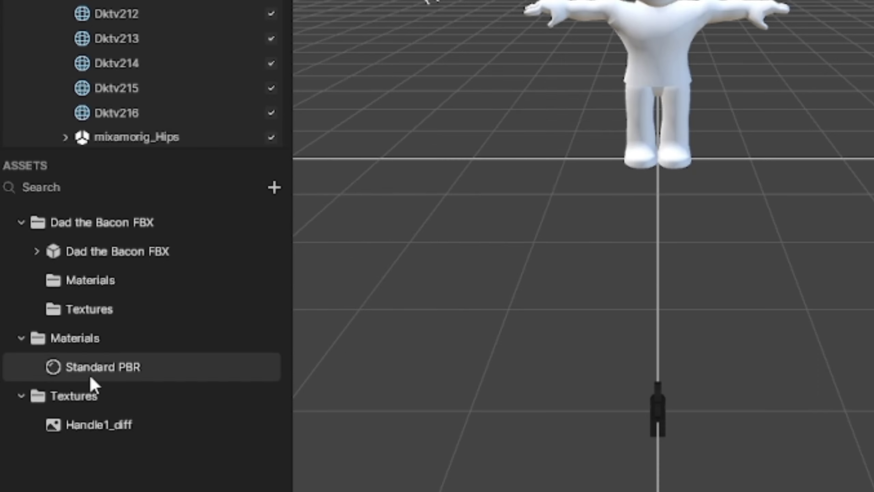
click(90, 377)
click(98, 367)
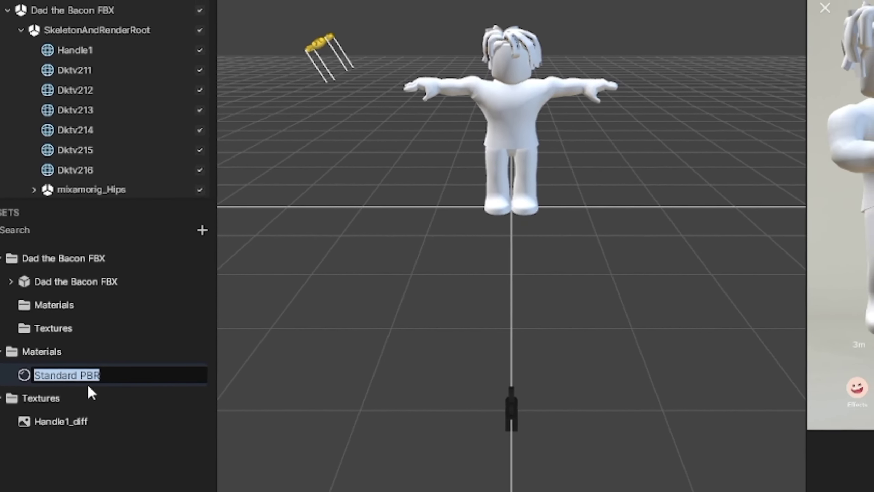
key(Return)
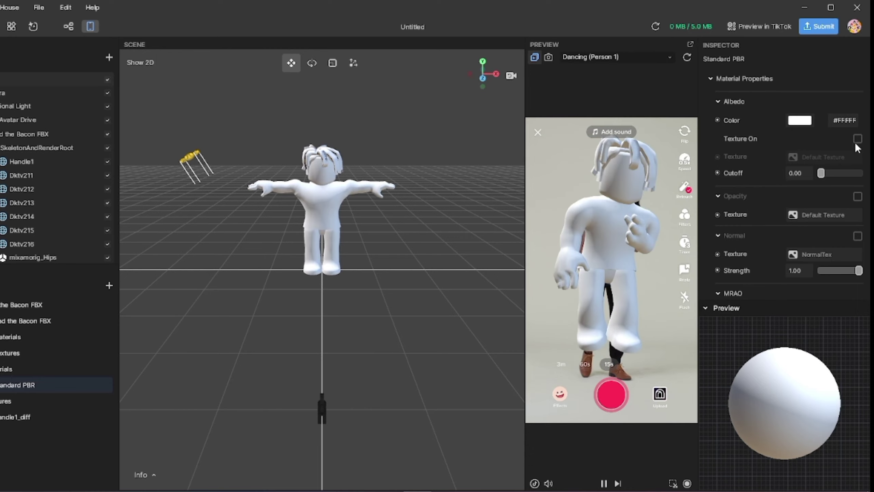
Turn on the Standard PBR material's Albedo texture and set it to Handle1_diff
click(858, 138)
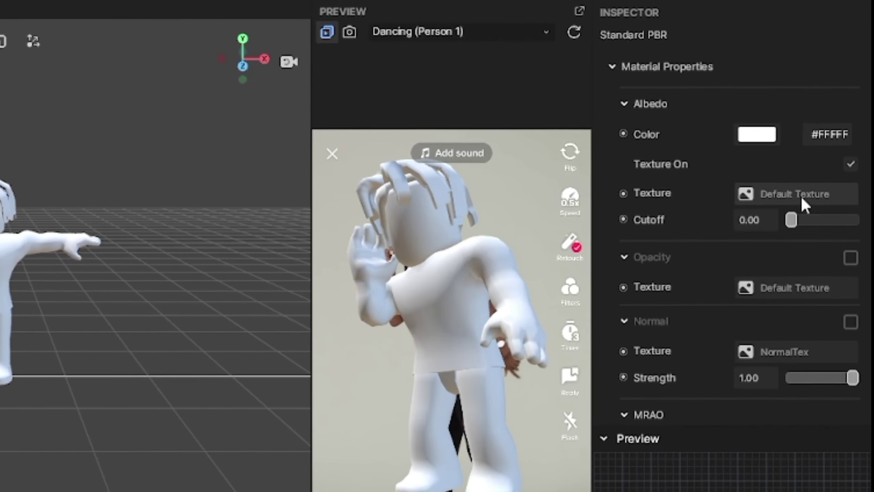
click(788, 195)
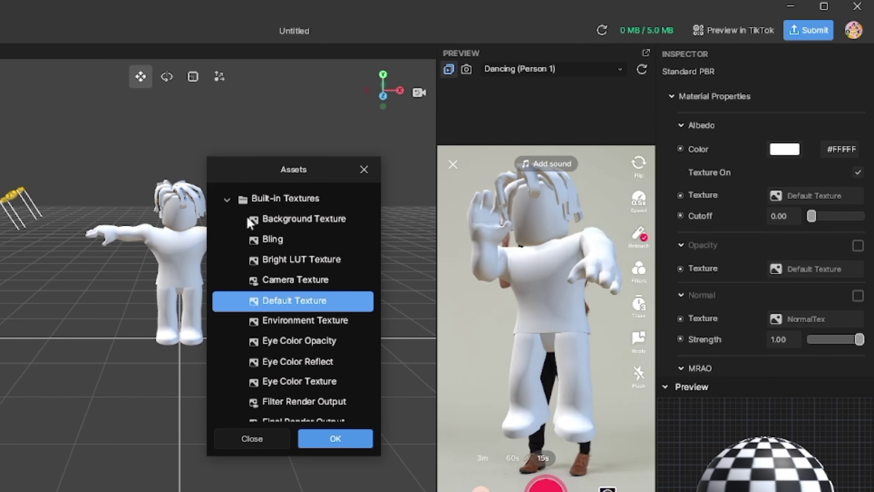
click(228, 199)
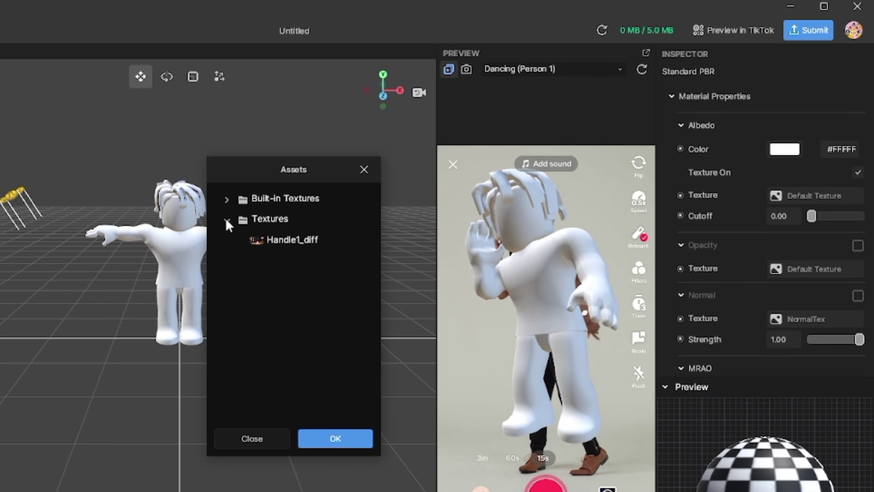
click(301, 240)
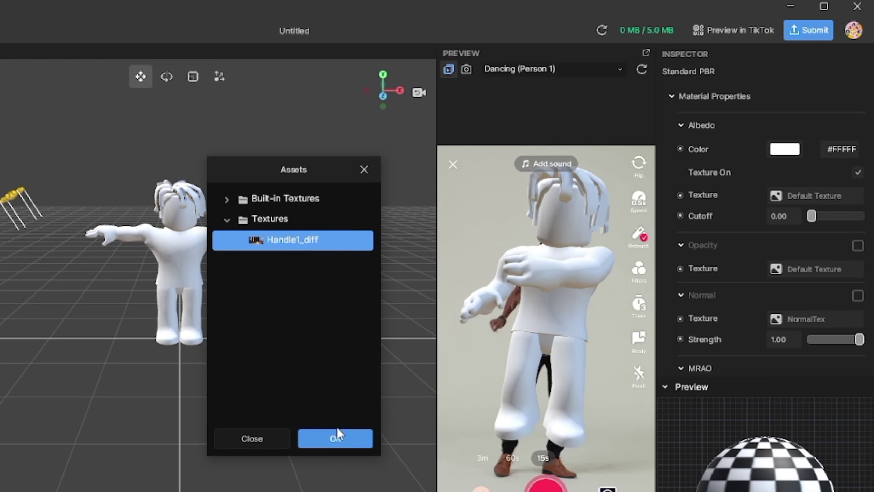
click(326, 438)
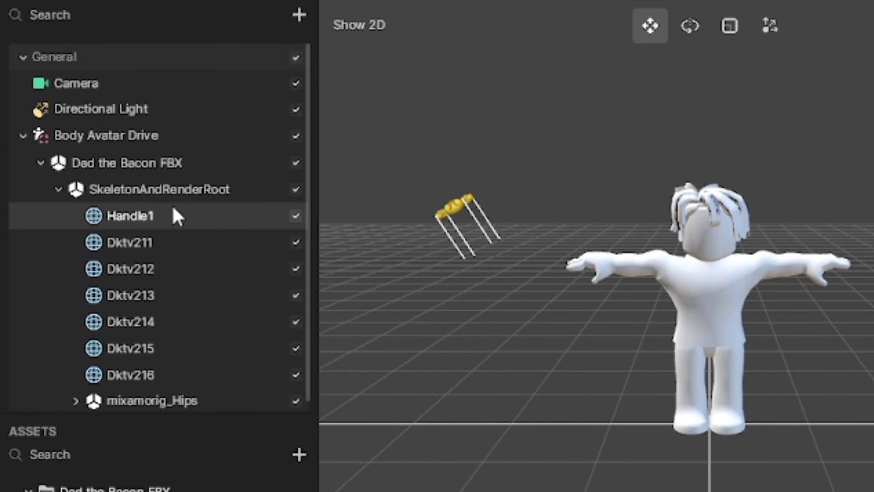
Assign the Standard PBR material to the Handle1 mesh in its Skin Mesh Renderer
click(141, 227)
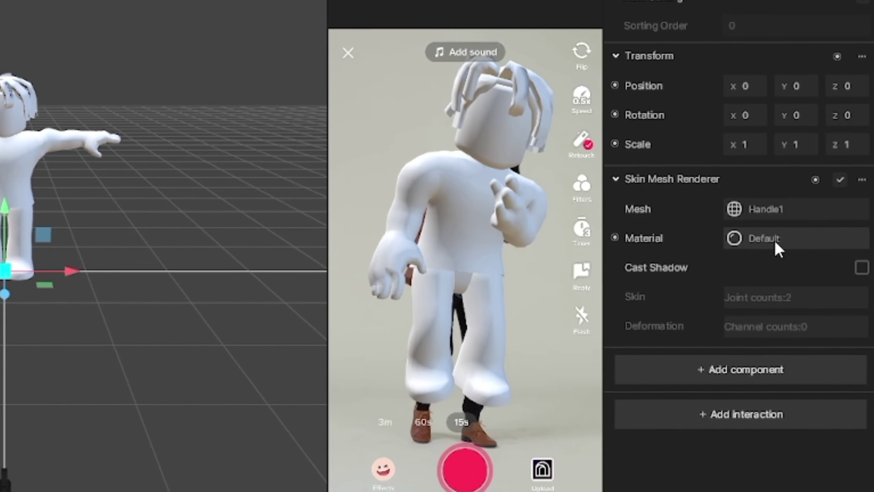
click(776, 239)
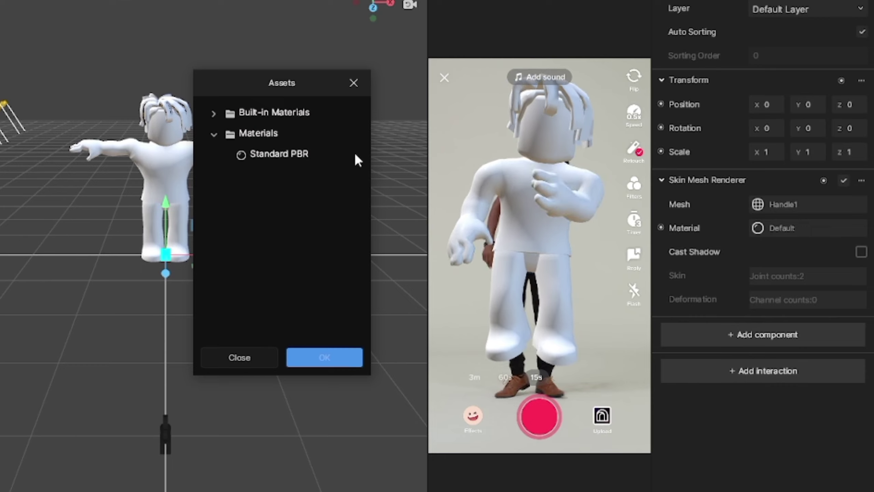
click(277, 154)
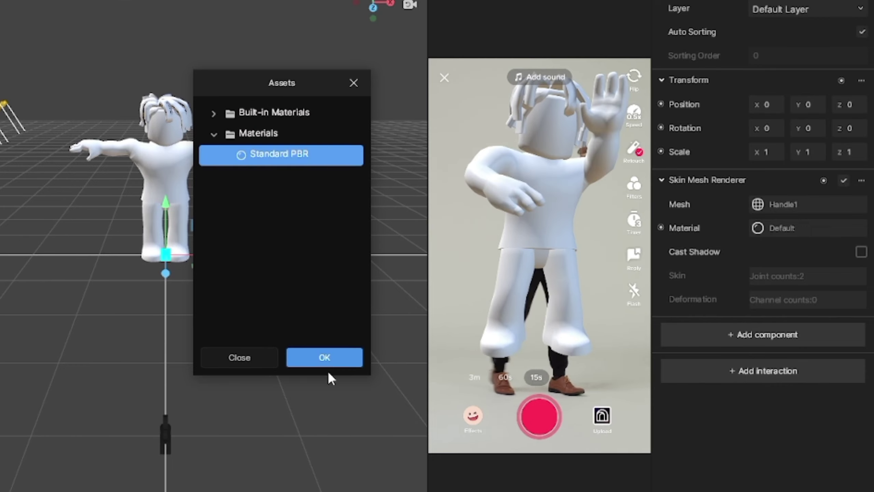
click(335, 360)
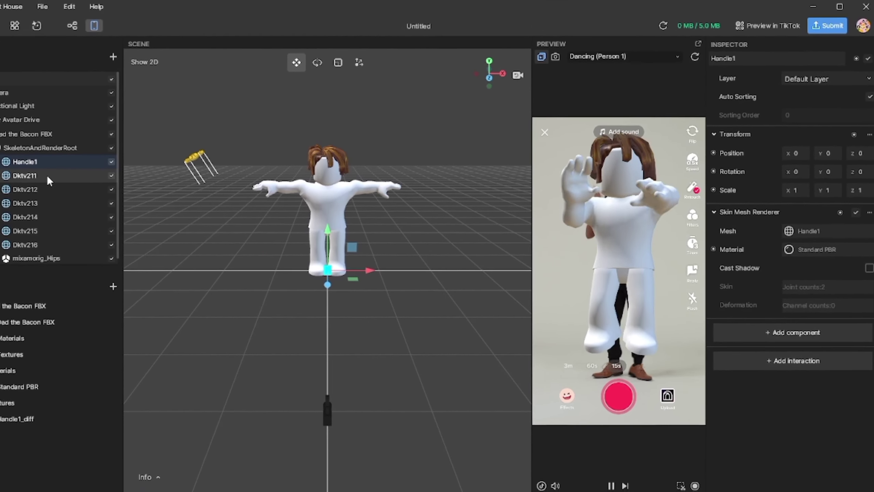
Assign the Standard PBR material to the Dktv211 and Dktv212 meshes
click(36, 176)
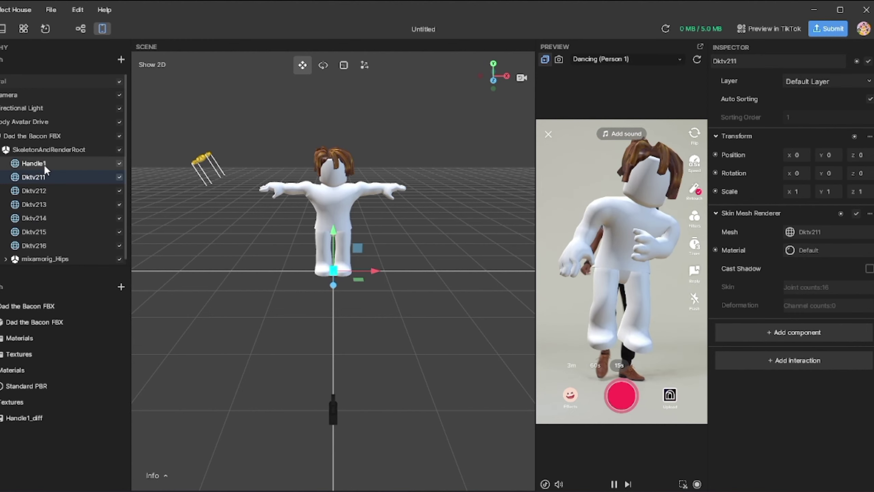
click(799, 250)
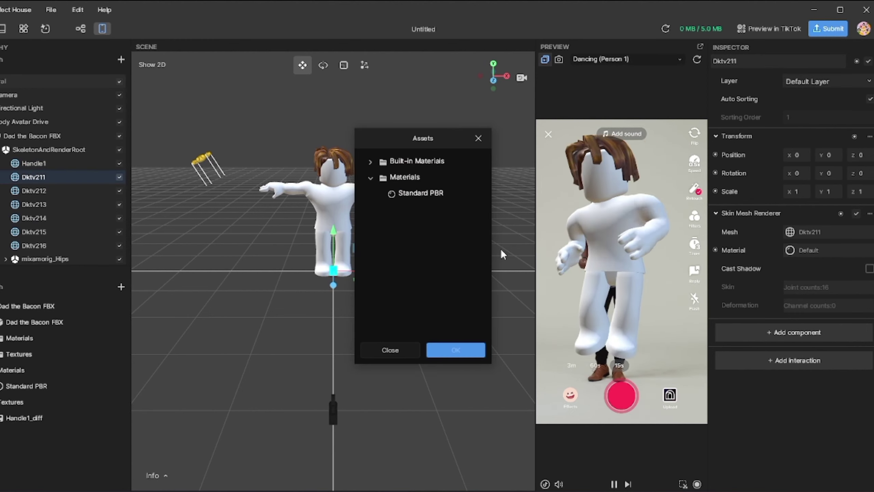
click(415, 194)
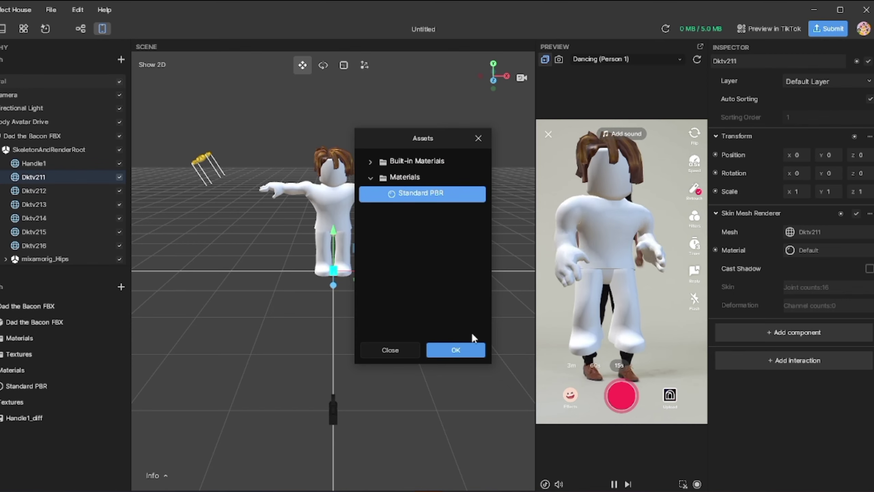
click(459, 350)
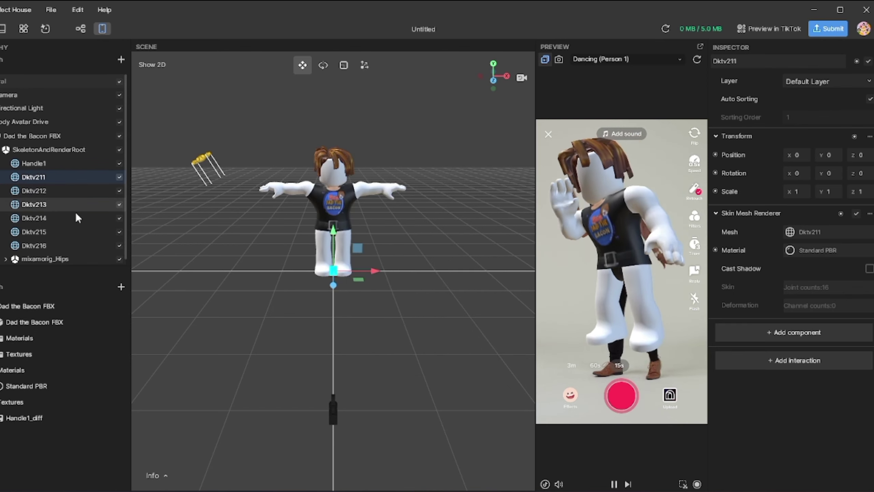
click(791, 254)
click(426, 193)
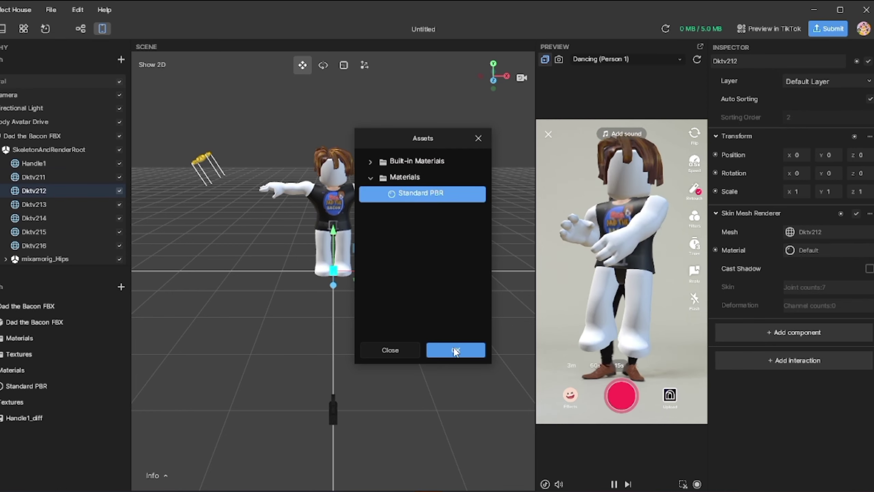
click(455, 351)
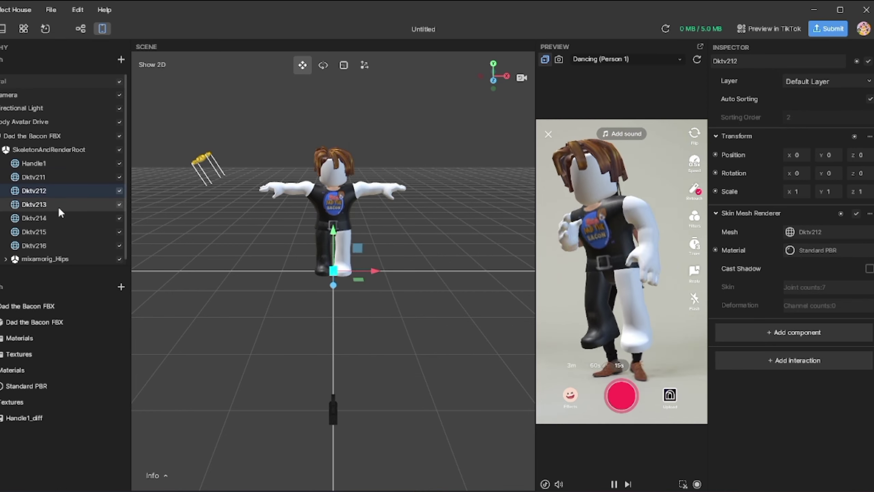
Assign the Standard PBR material to the Dktv213 and Dktv214 meshes
click(809, 255)
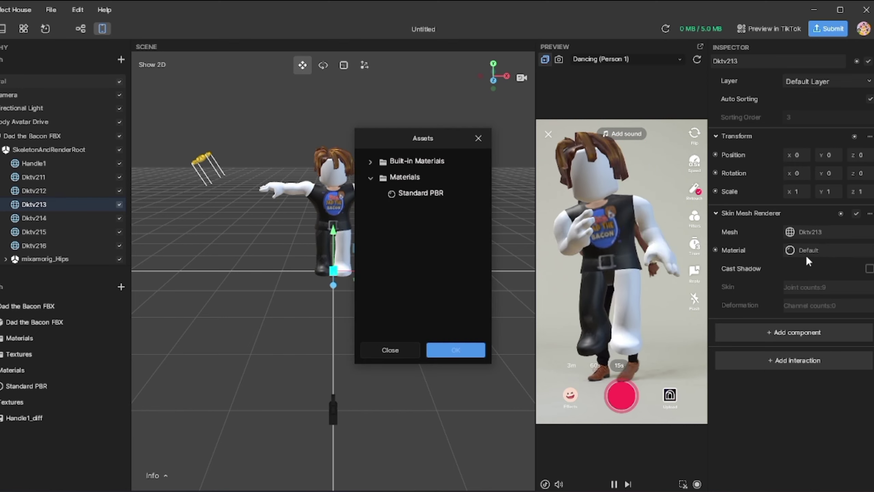
click(440, 195)
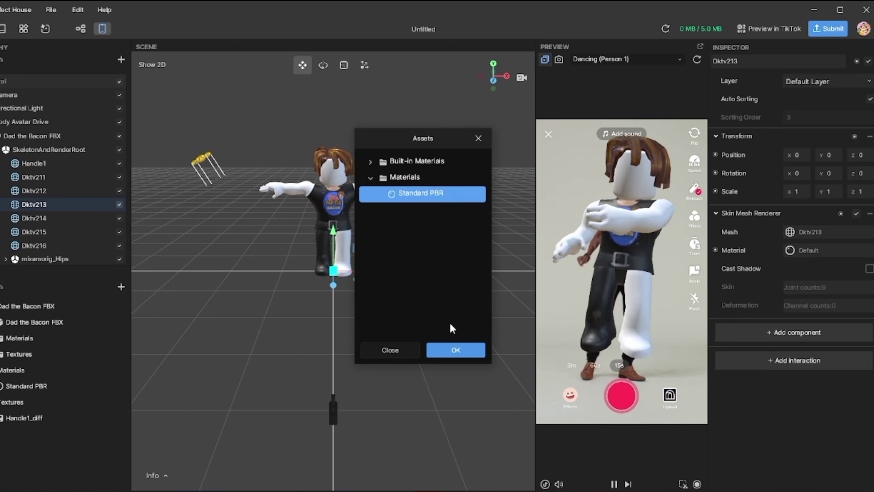
click(462, 351)
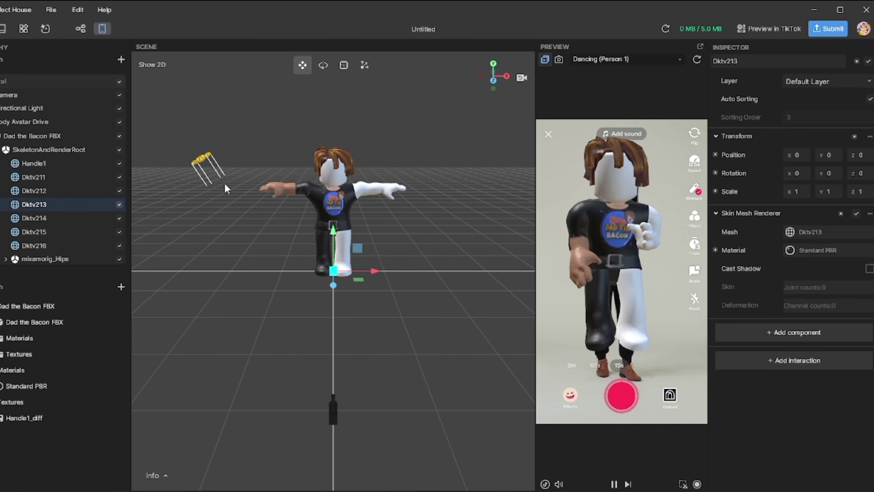
click(34, 218)
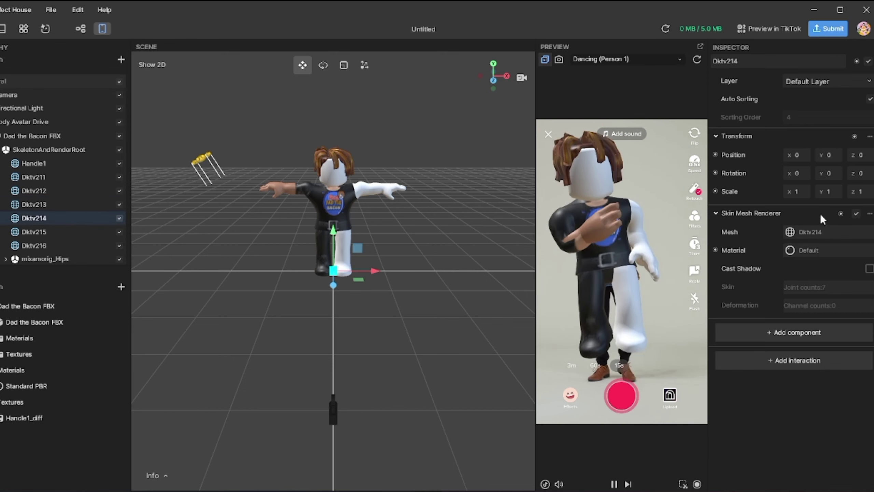
click(808, 255)
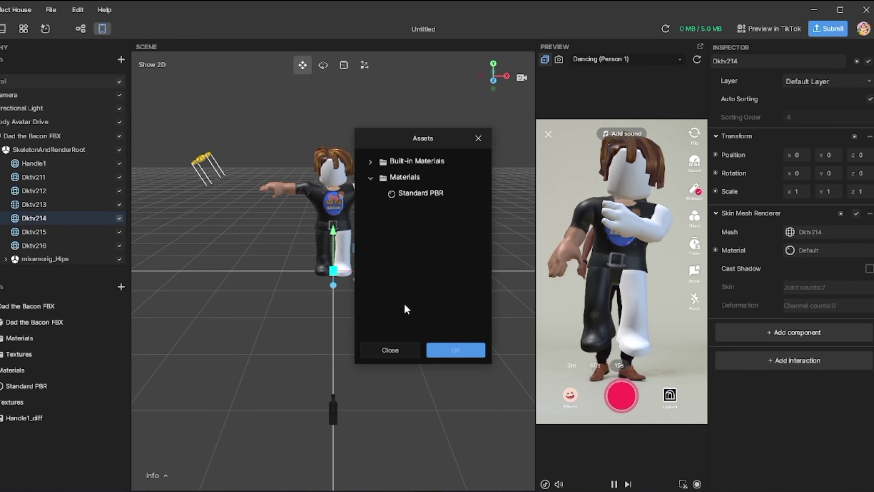
click(413, 193)
click(456, 350)
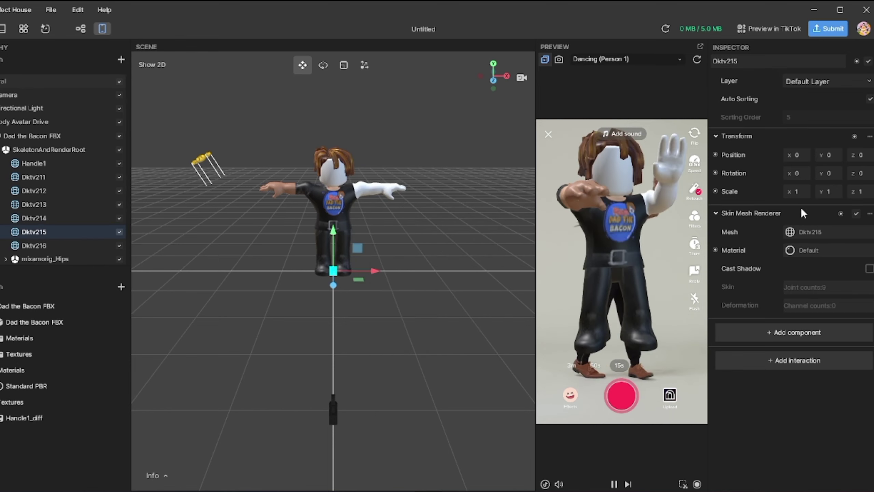
Assign the Standard PBR material to the Dktv215 and Dktv216 meshes
click(808, 252)
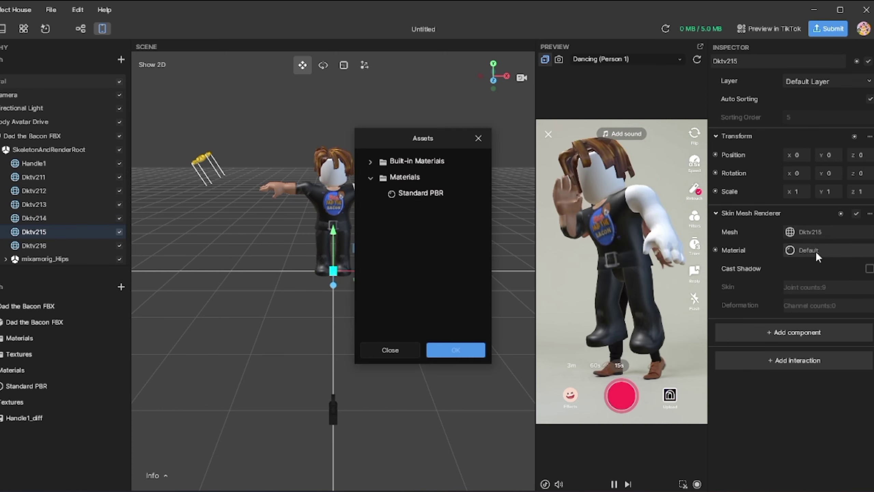
click(421, 196)
click(448, 351)
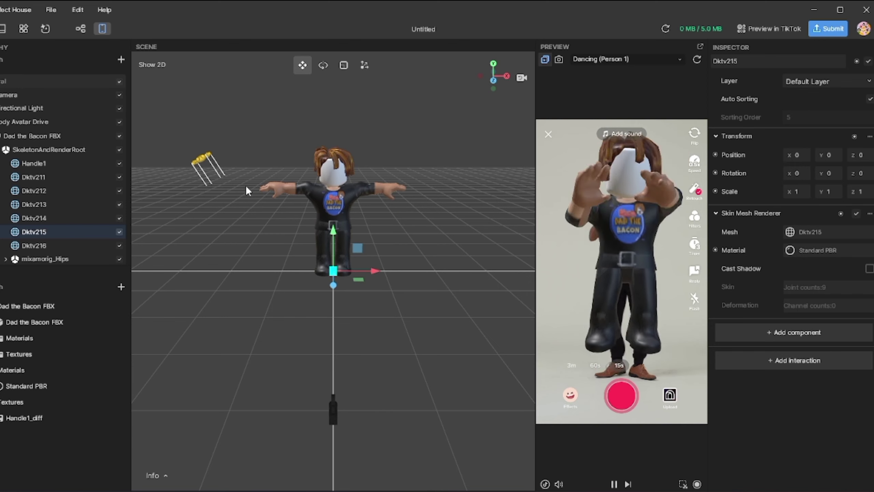
click(34, 244)
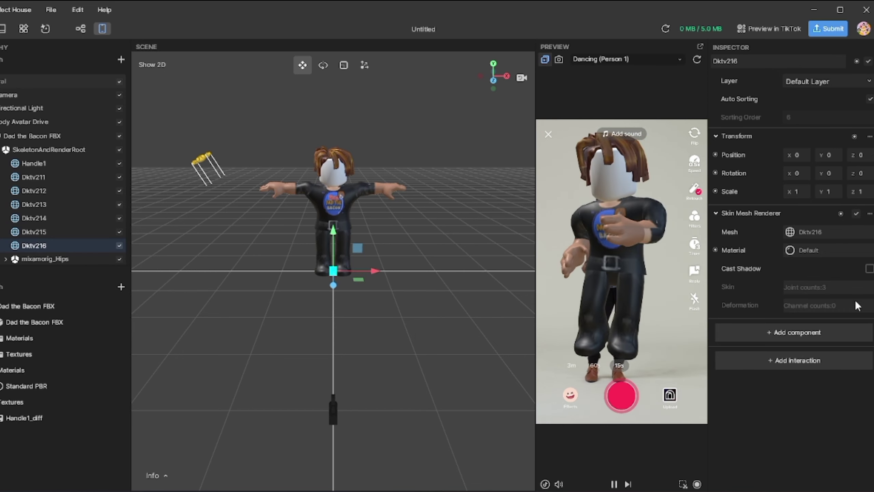
click(809, 250)
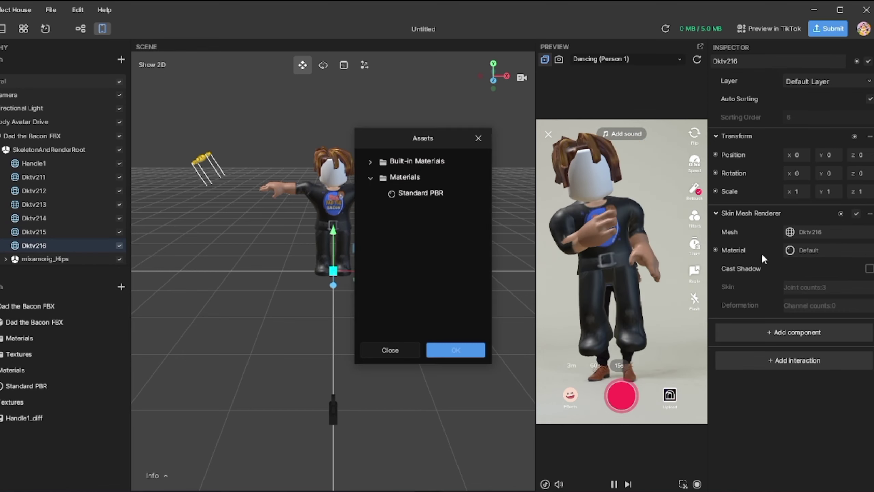
click(424, 193)
click(450, 347)
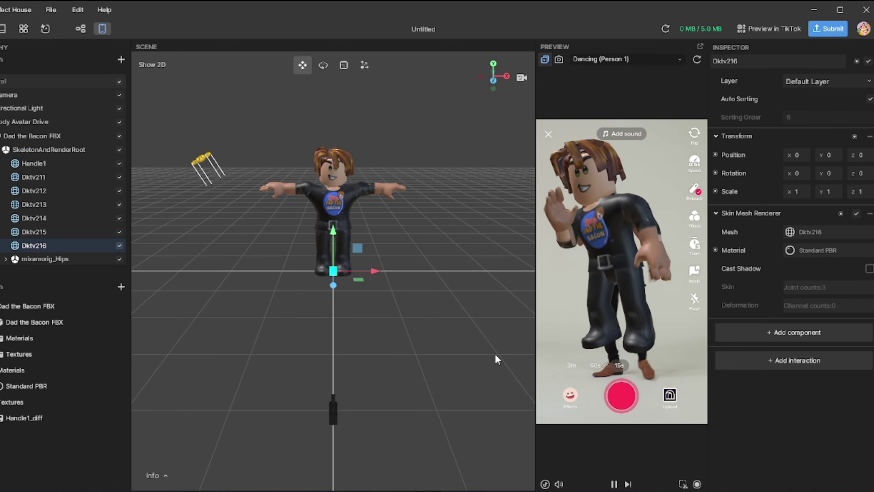
Switch the preview footage to the full-body clip Dancing (Person 3)
click(680, 59)
click(618, 65)
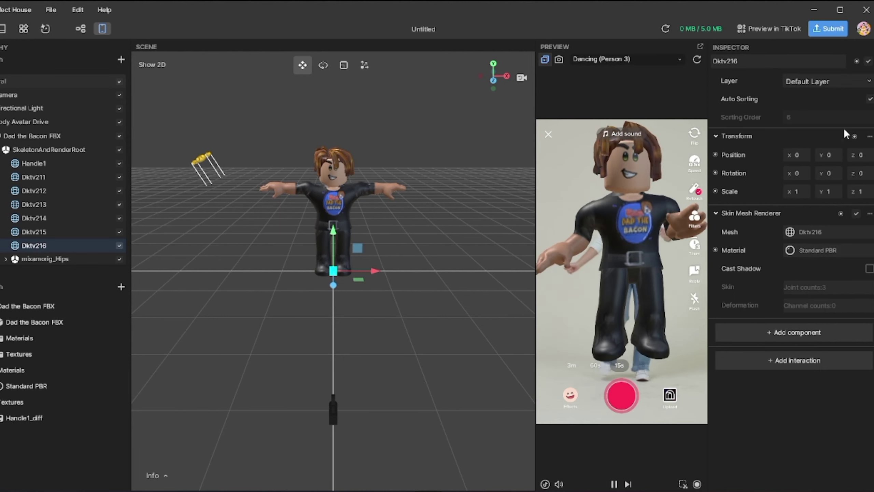
Start submitting the effect and apply the Dad the Bacon image from the Thumbnails folder as its thumbnail
click(828, 30)
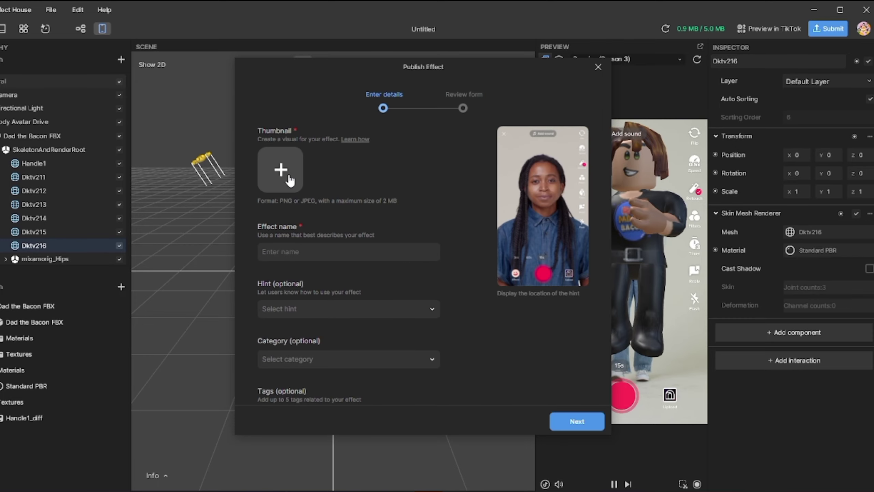
click(289, 174)
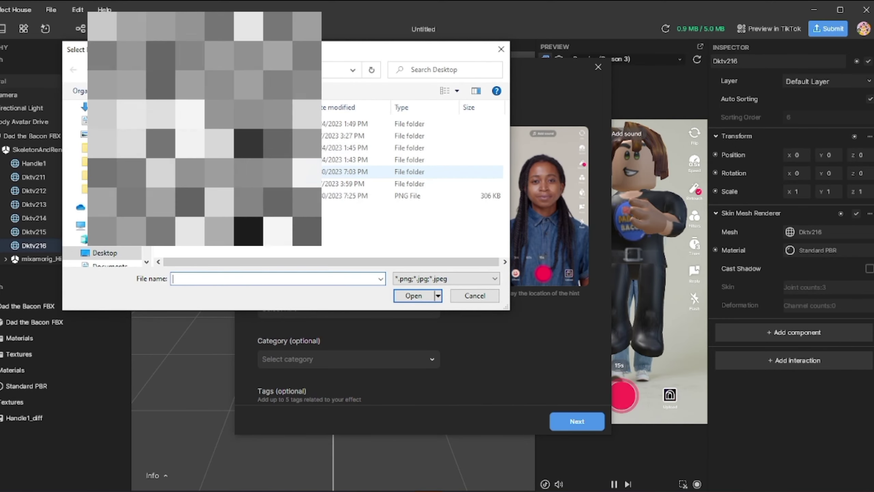
click(259, 248)
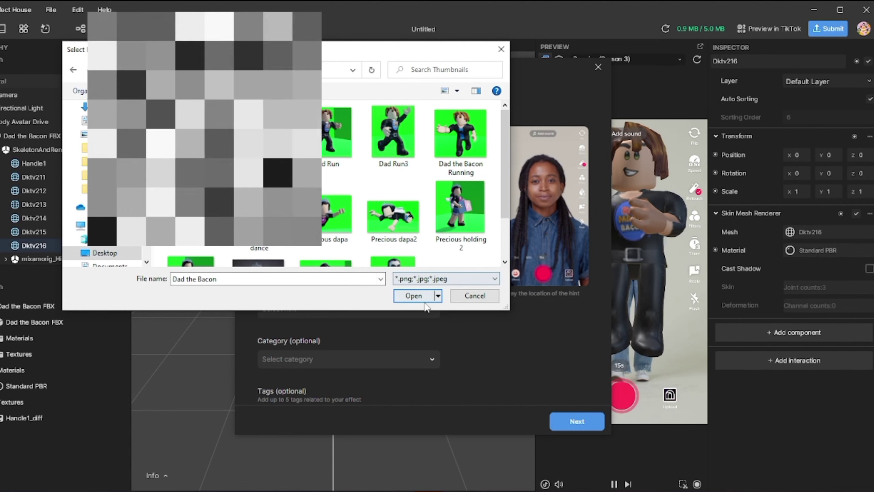
click(414, 295)
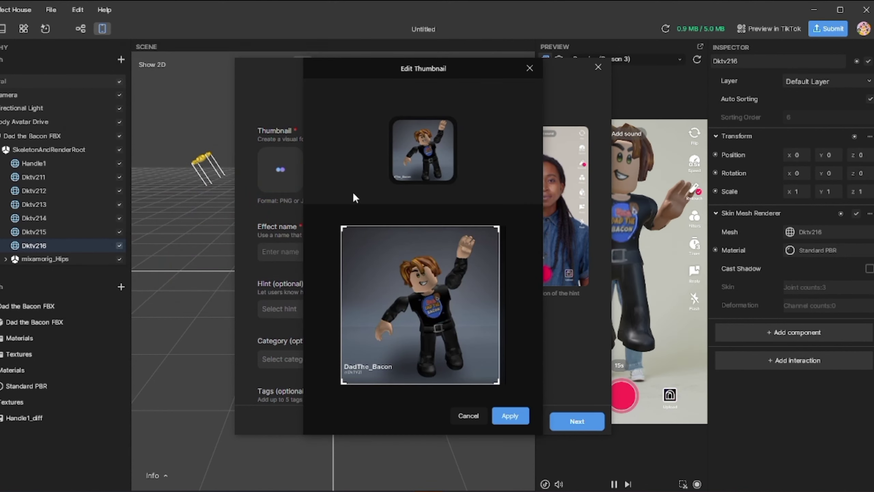
click(512, 415)
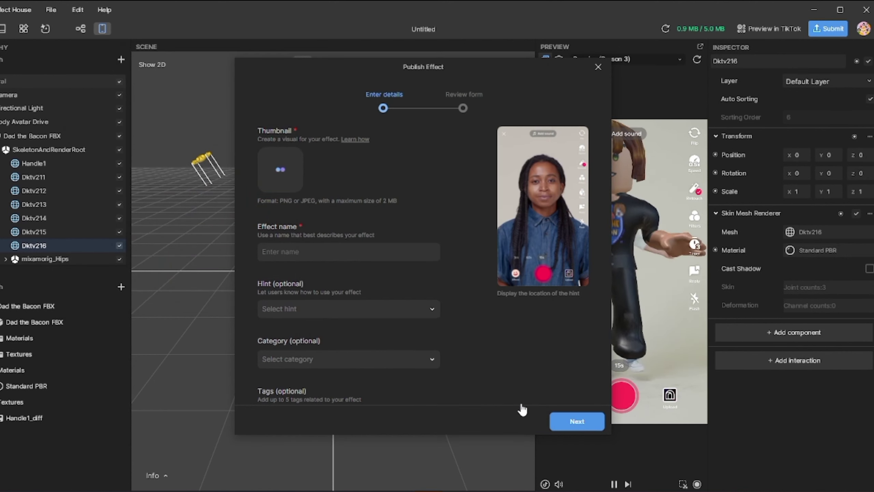
Name the effect Dad the Bacon Roblox in the publishing details, leaving the optional hint unset
click(328, 248)
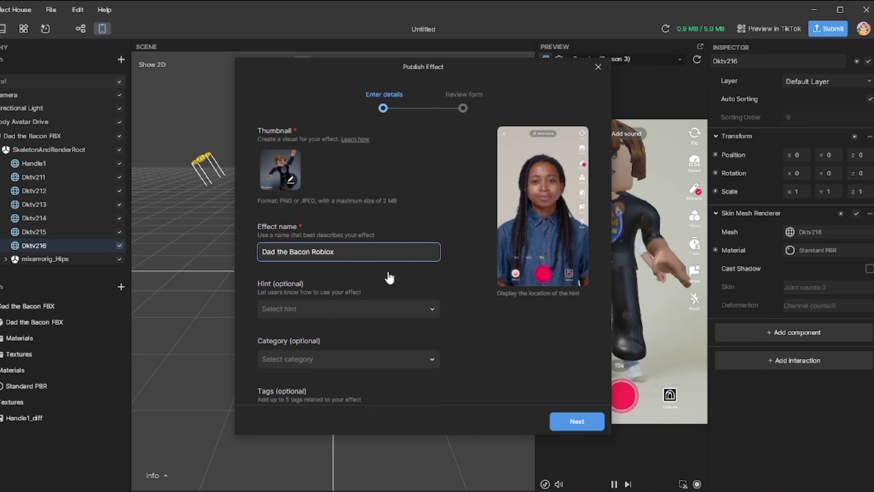
click(312, 309)
click(323, 301)
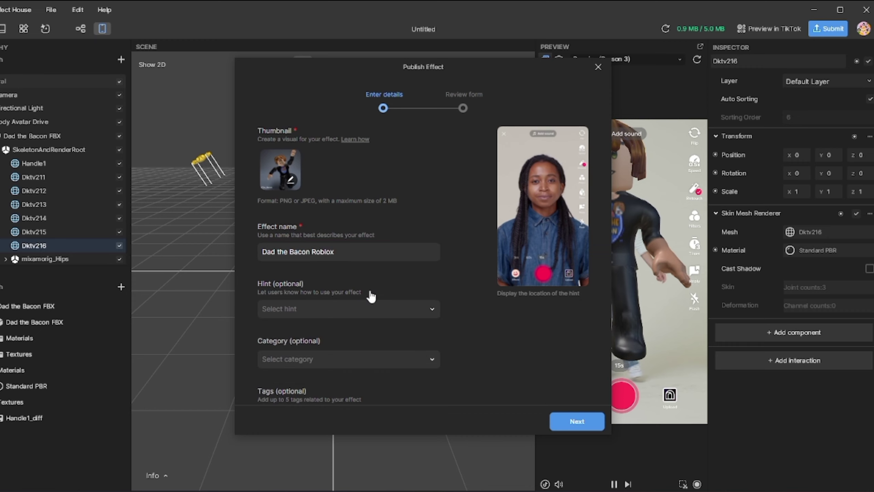
scroll(437, 316, down, 2)
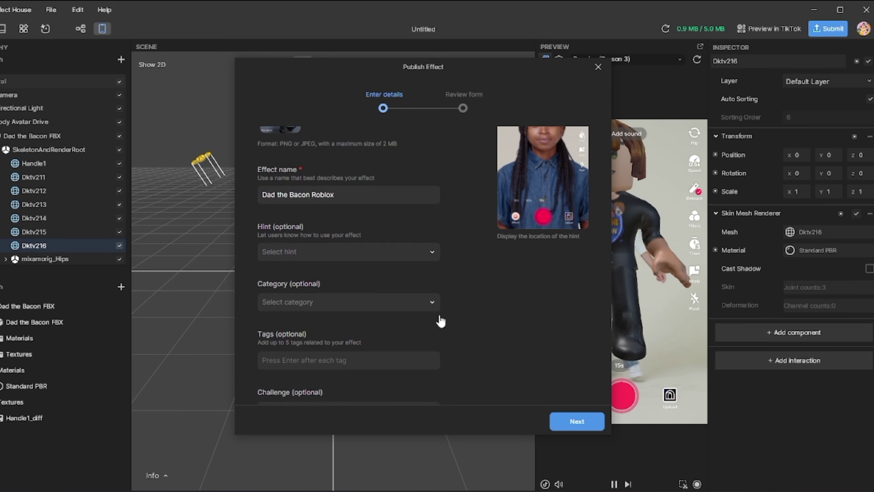